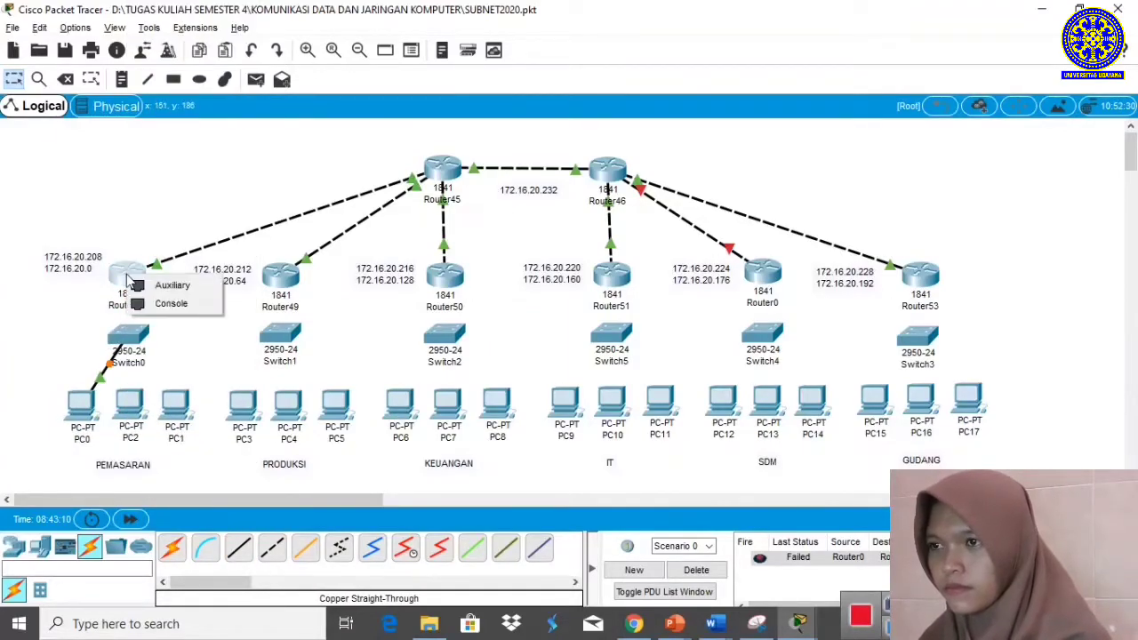
# Cable the PEMASARAN, PRODUKSI, KEUANGAN, IT and SDM PCs to their switches, and each switch to its router, using Copper Straight-Through
pyautogui.click(128, 336)
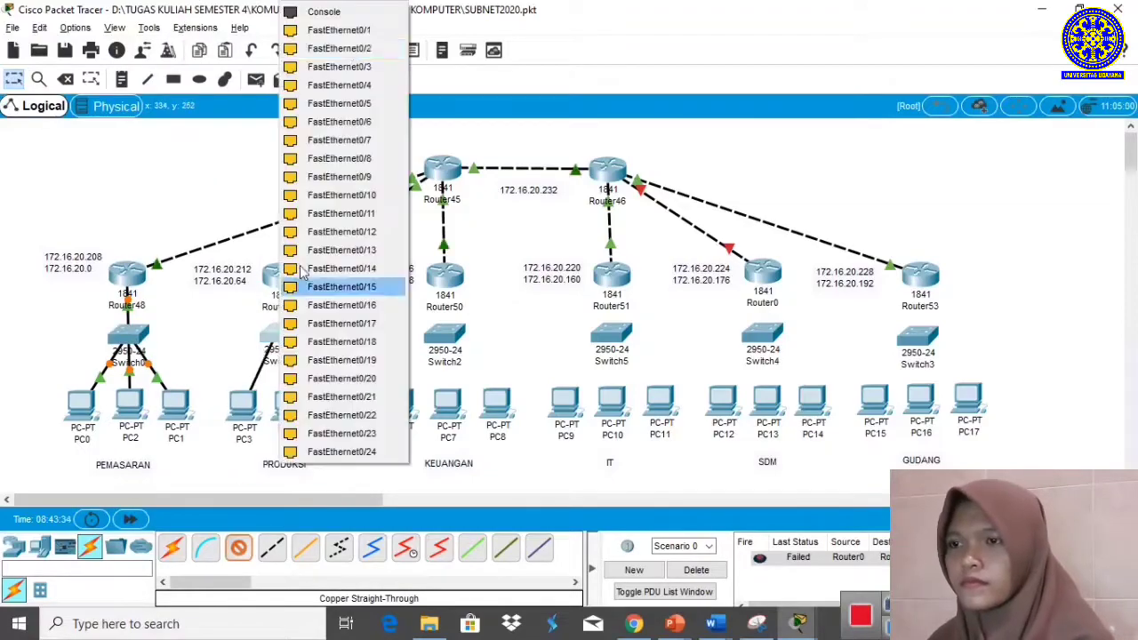
pyautogui.click(281, 276)
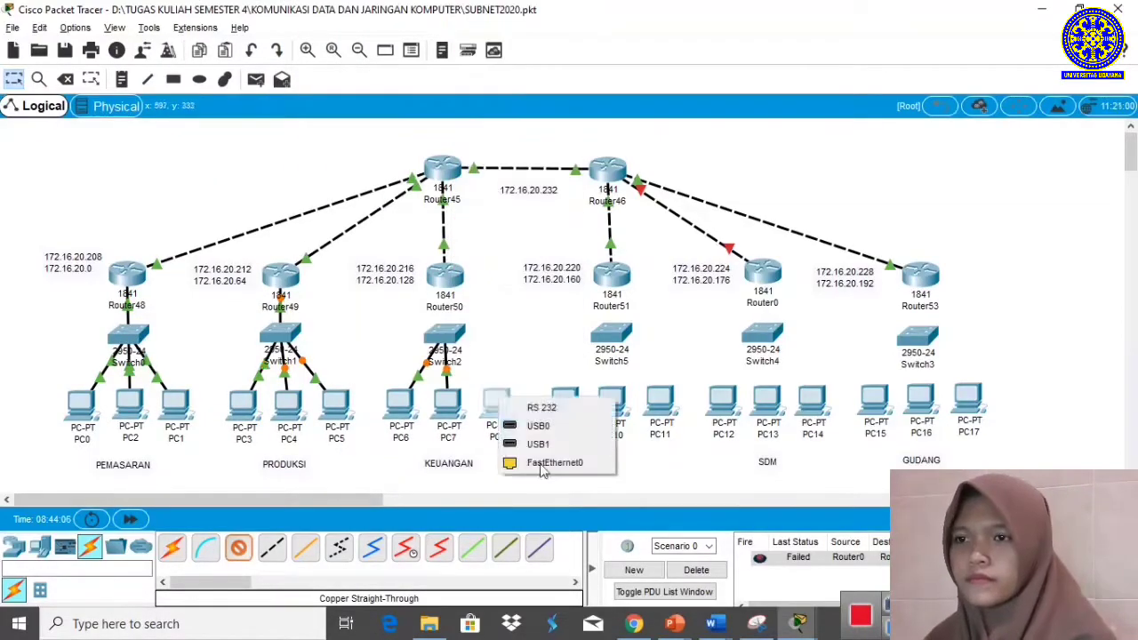
pyautogui.click(271, 552)
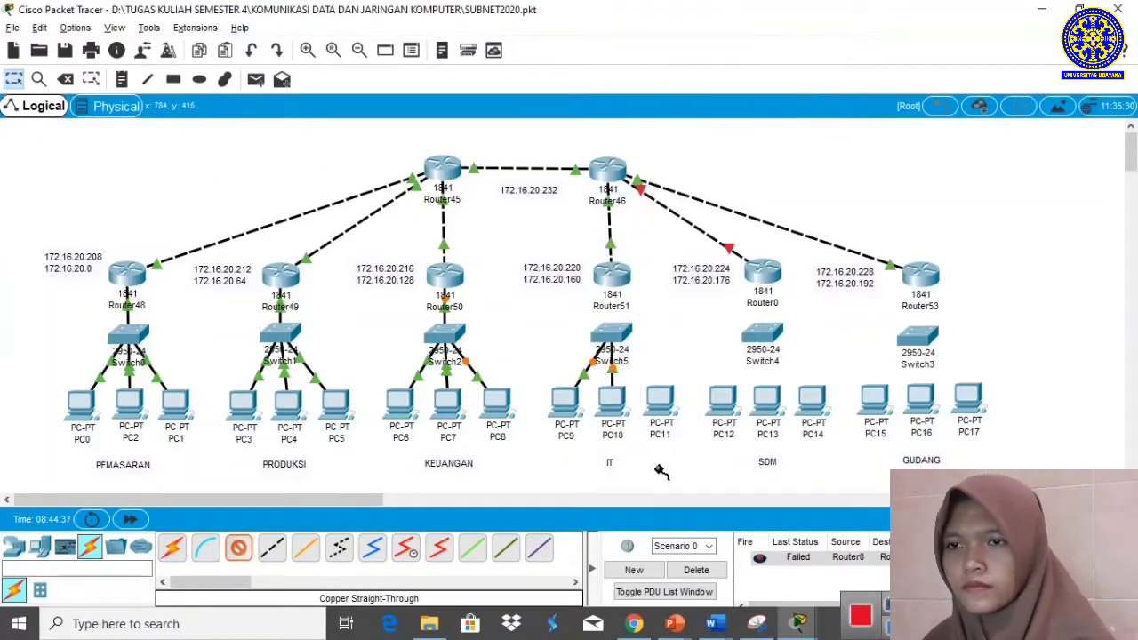
pyautogui.click(763, 336)
pyautogui.click(681, 338)
pyautogui.click(762, 337)
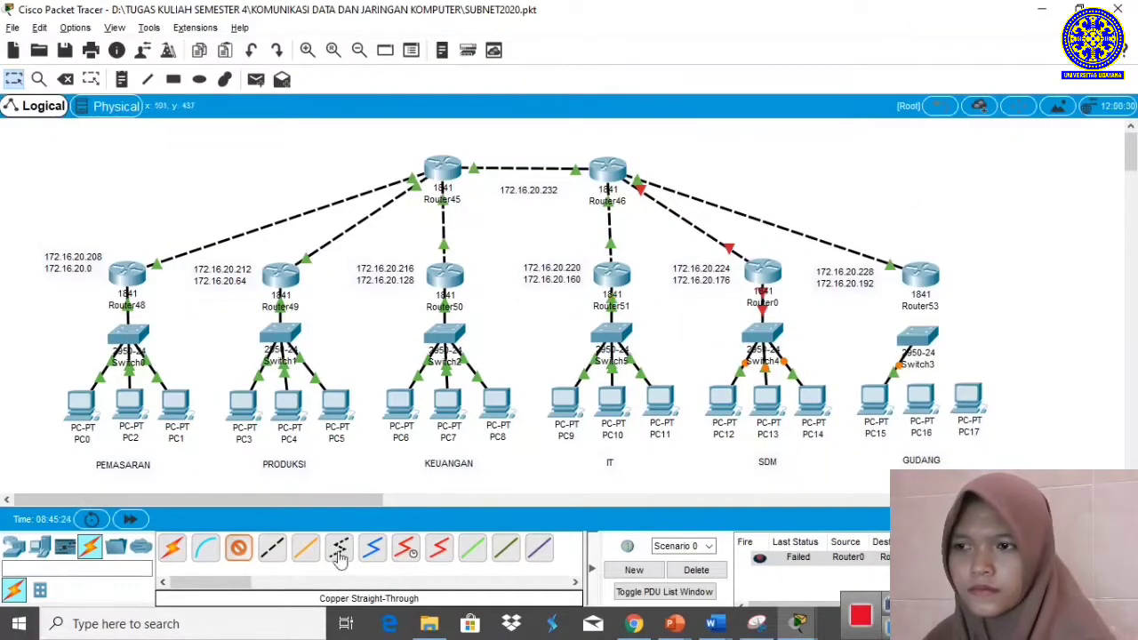
# Connect PC16, PC17 and Router53 to Switch3 in the GUDANG network with Copper Straight-Through cables
pyautogui.click(922, 400)
pyautogui.click(239, 548)
pyautogui.click(968, 398)
pyautogui.click(918, 337)
pyautogui.click(239, 548)
pyautogui.click(917, 337)
pyautogui.click(1001, 32)
pyautogui.click(920, 271)
pyautogui.click(1007, 318)
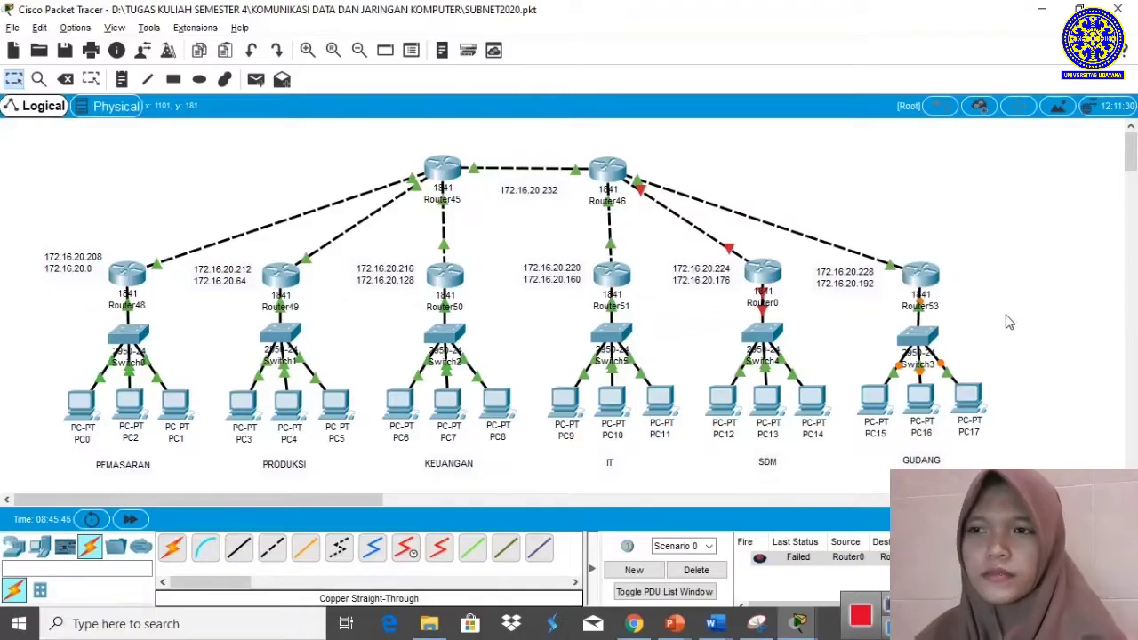
# Turn on the FastEthernet0/0 and FastEthernet0/1 ports of Router0
pyautogui.click(770, 275)
pyautogui.click(417, 282)
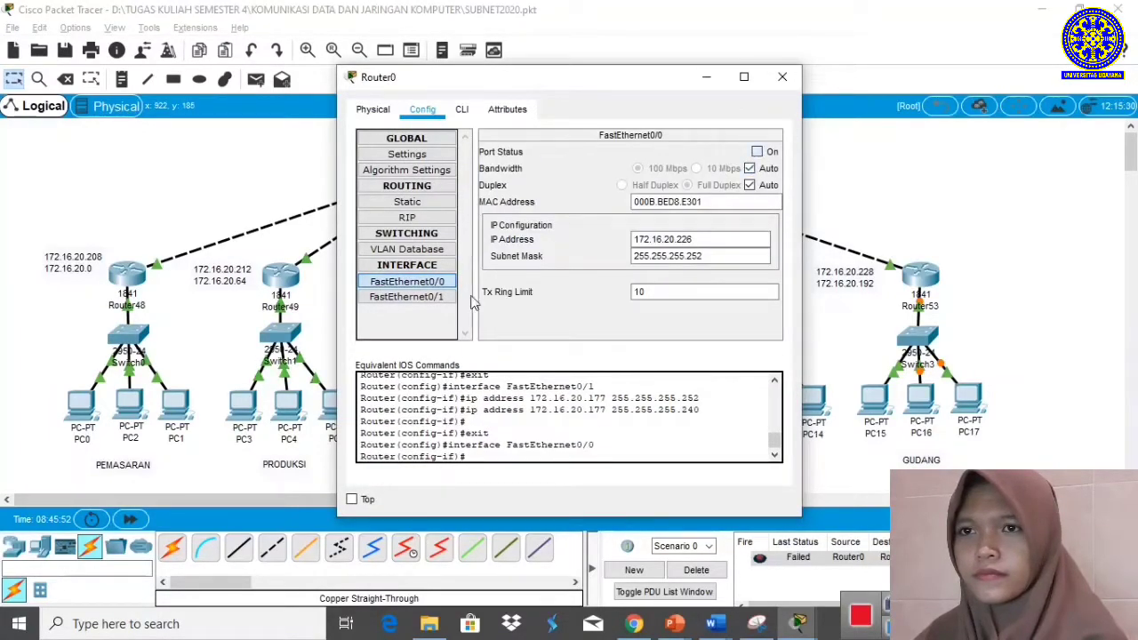
pyautogui.click(394, 297)
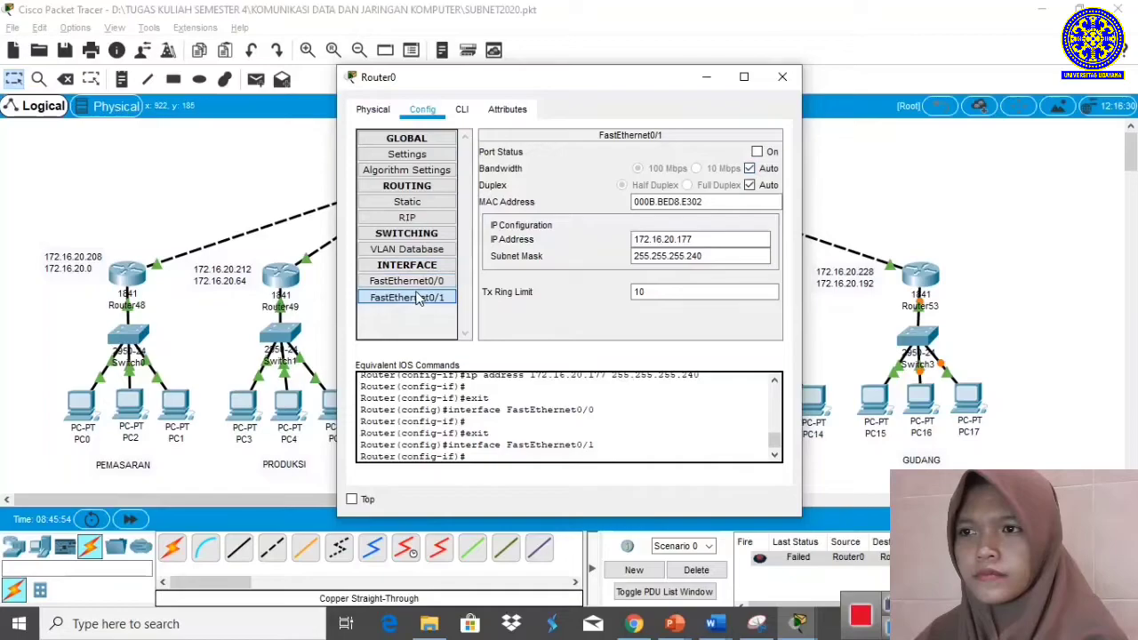
pyautogui.click(406, 281)
pyautogui.click(757, 151)
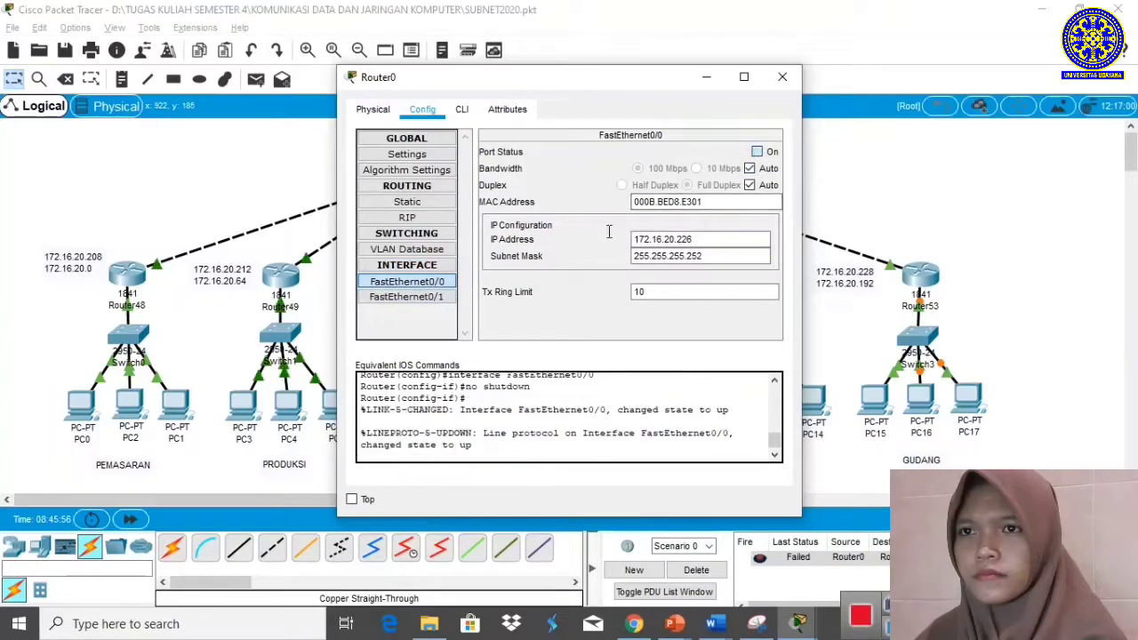
pyautogui.click(396, 298)
pyautogui.click(757, 152)
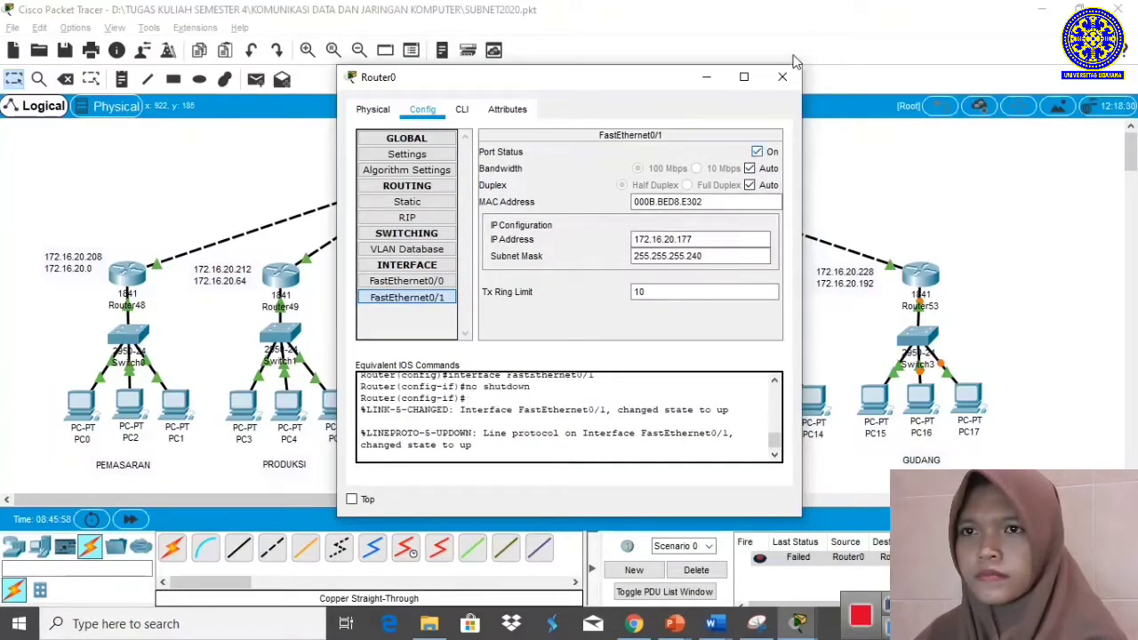
pyautogui.click(783, 77)
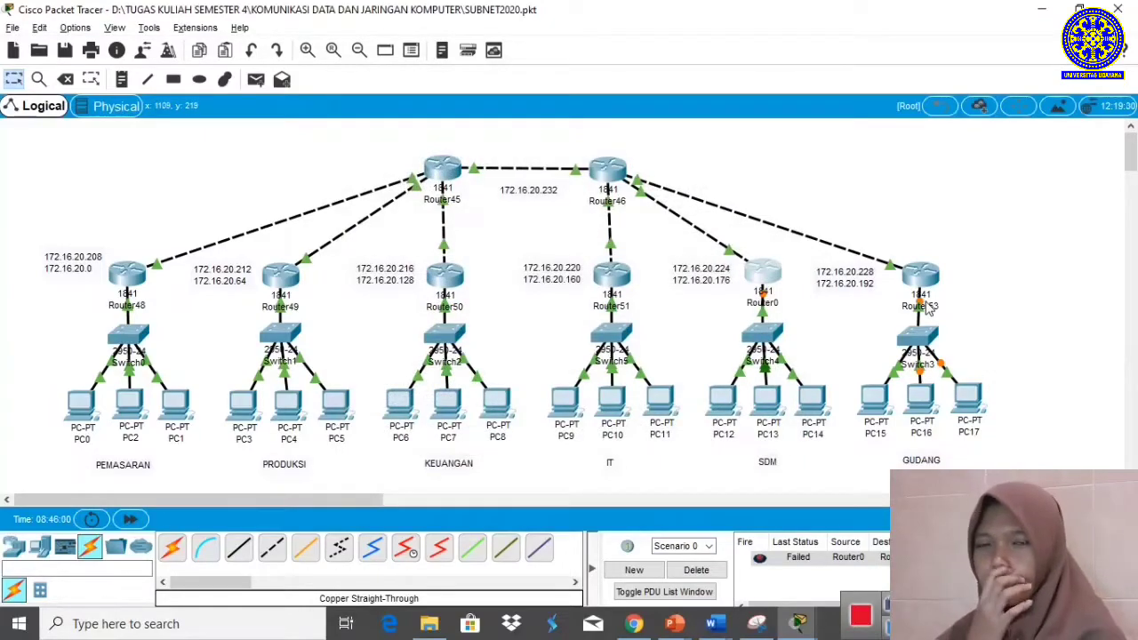
# Examine the installed modules of Router45 and the description of the WIC-1ENET interface card
pyautogui.moveTo(929, 307)
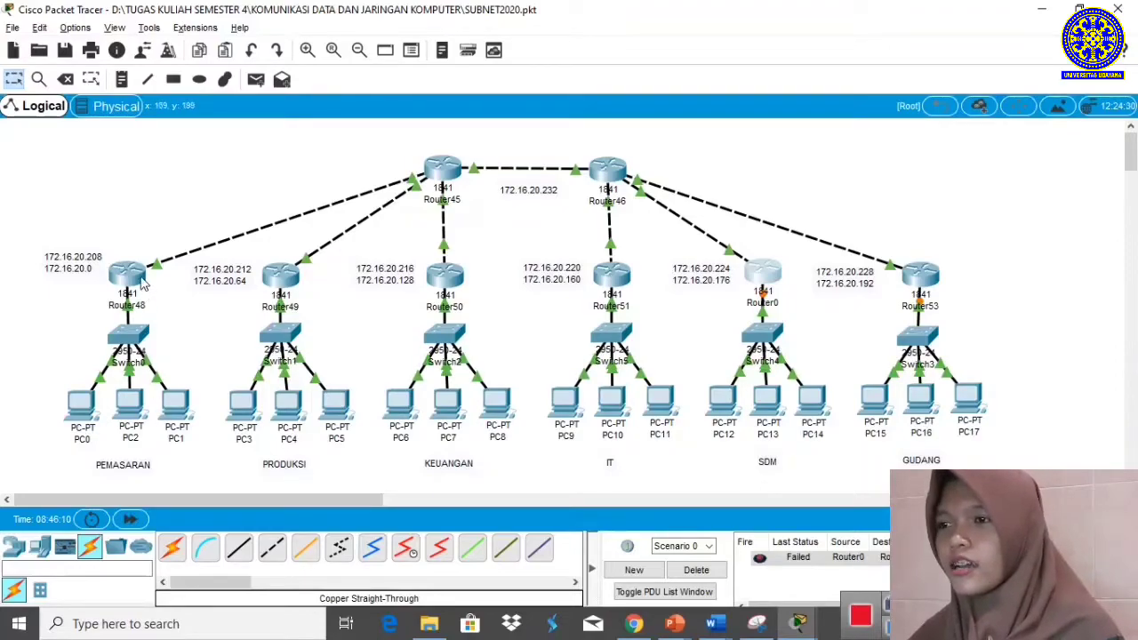
pyautogui.click(454, 176)
pyautogui.moveTo(503, 84); pyautogui.dragTo(643, 88)
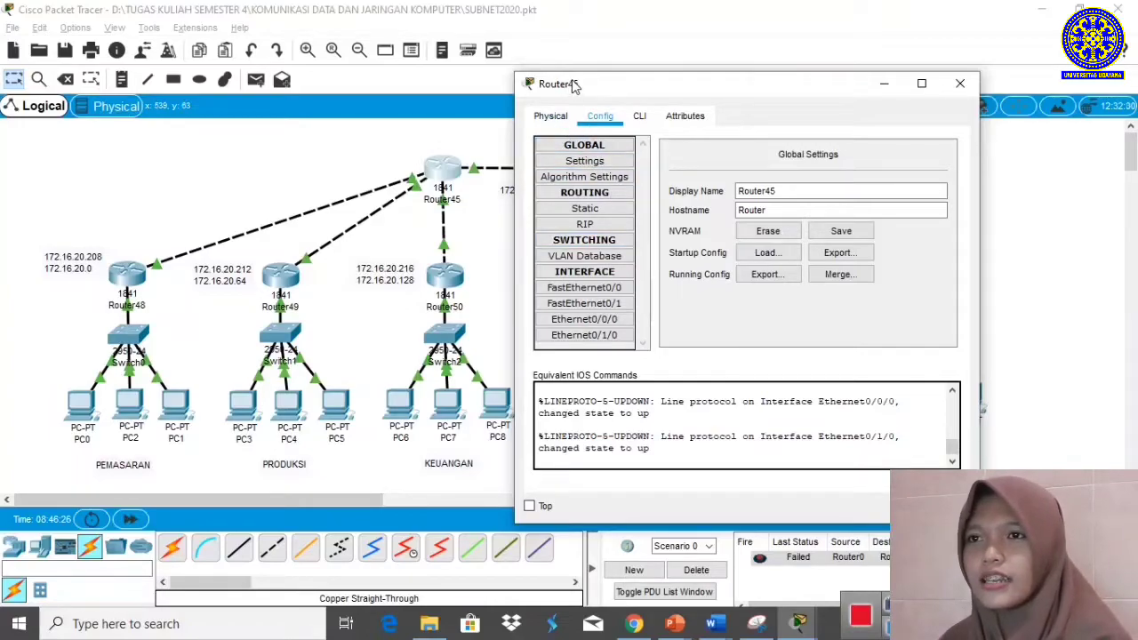
pyautogui.moveTo(573, 85); pyautogui.dragTo(620, 89)
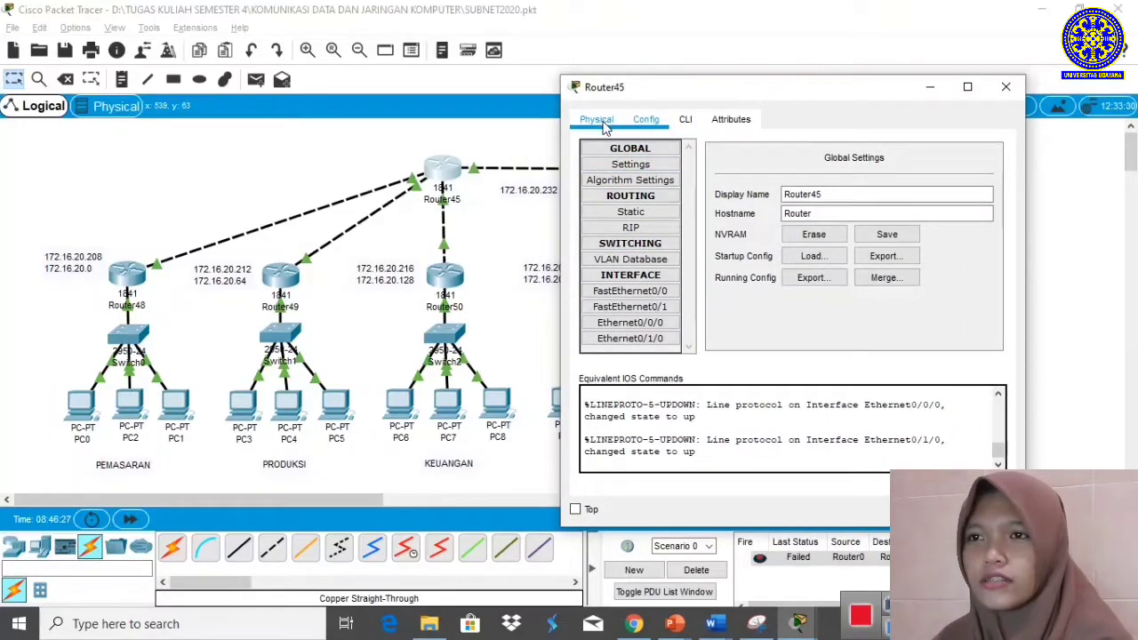
pyautogui.click(603, 126)
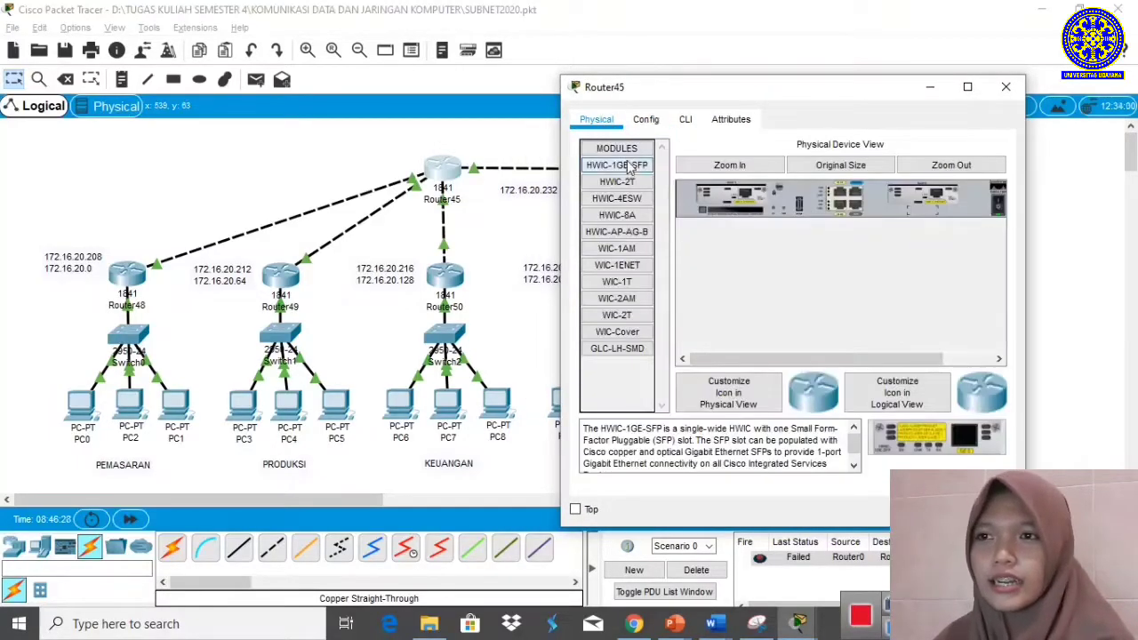
pyautogui.click(642, 268)
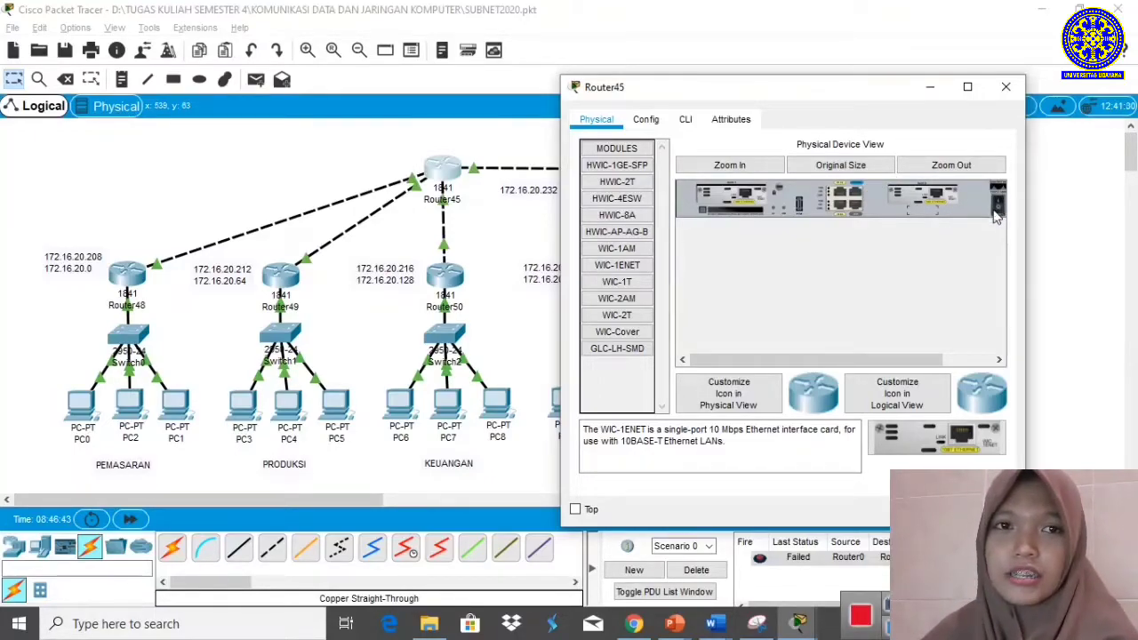
# Review the IP address and subnet mask of FastEthernet0/0, FastEthernet0/1, Ethernet0/0/0 and Ethernet0/1/0 on Router45
pyautogui.click(649, 121)
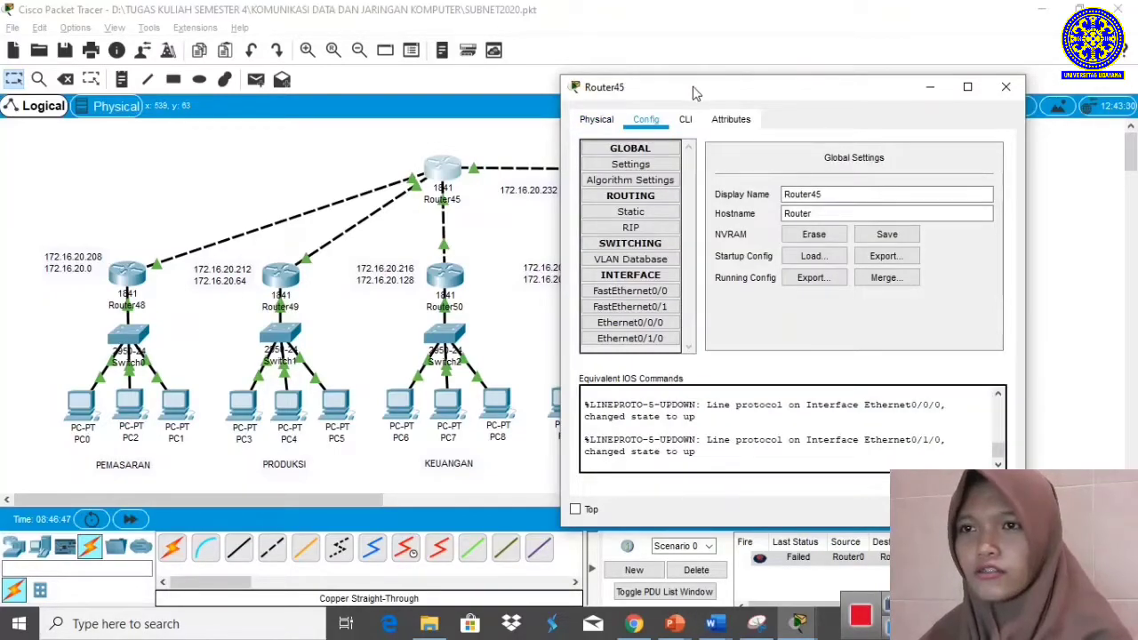
pyautogui.click(630, 293)
pyautogui.moveTo(624, 92); pyautogui.dragTo(678, 70)
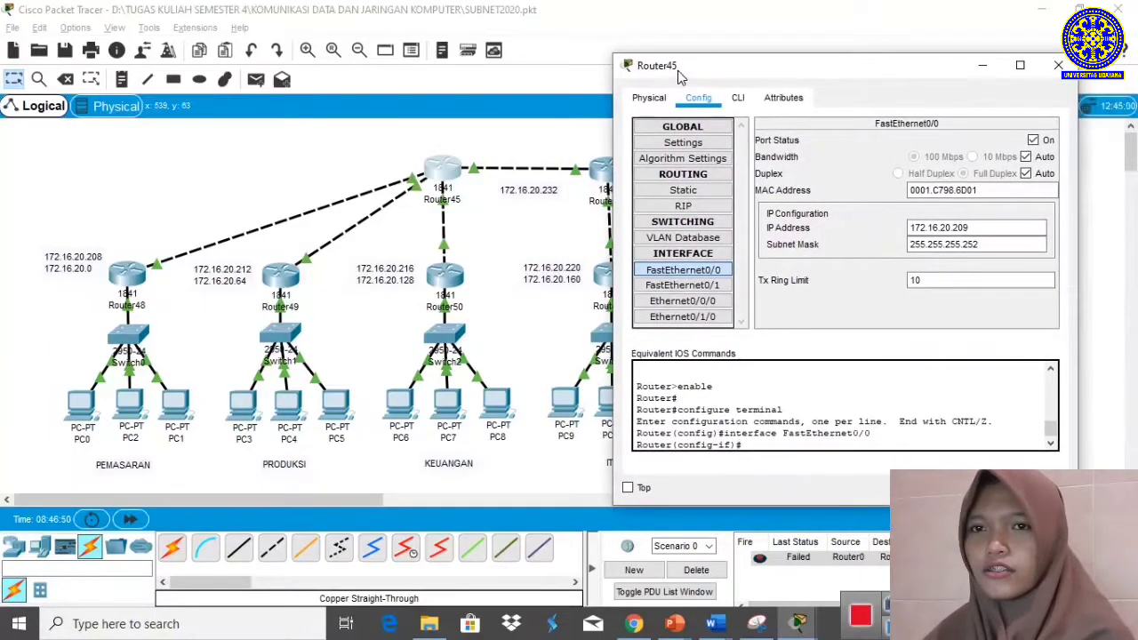
pyautogui.click(982, 245)
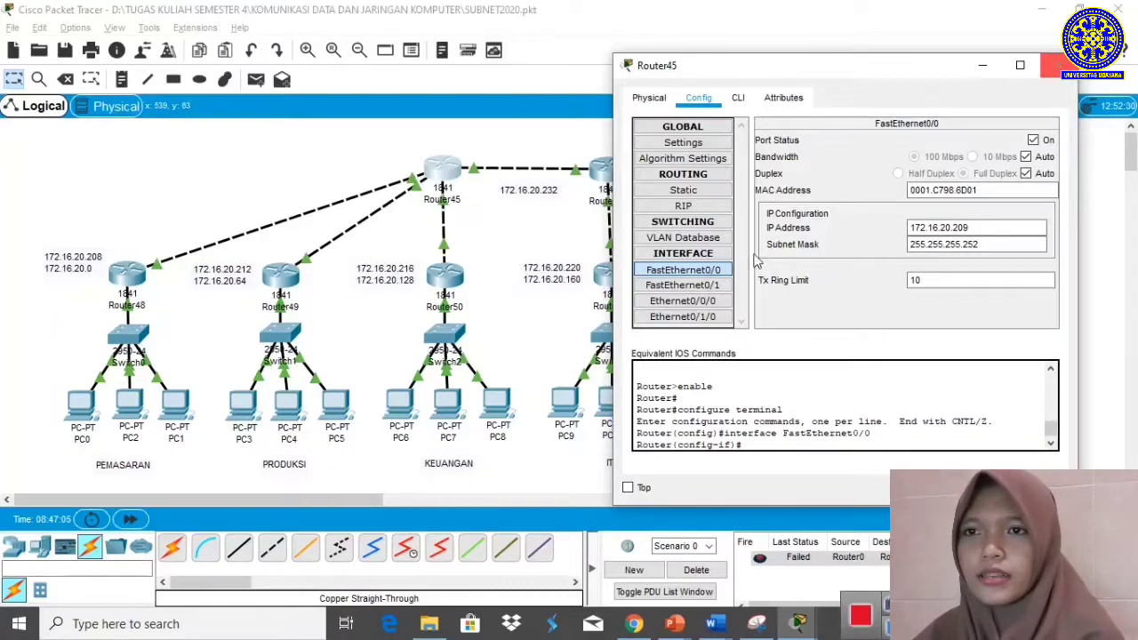
pyautogui.click(709, 287)
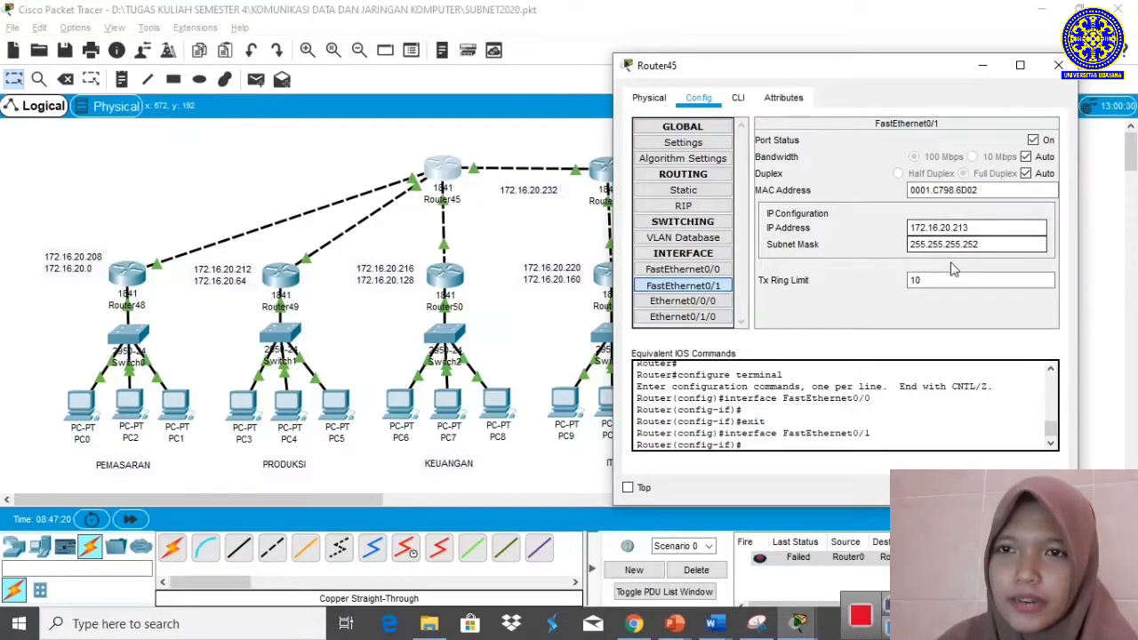
pyautogui.click(684, 302)
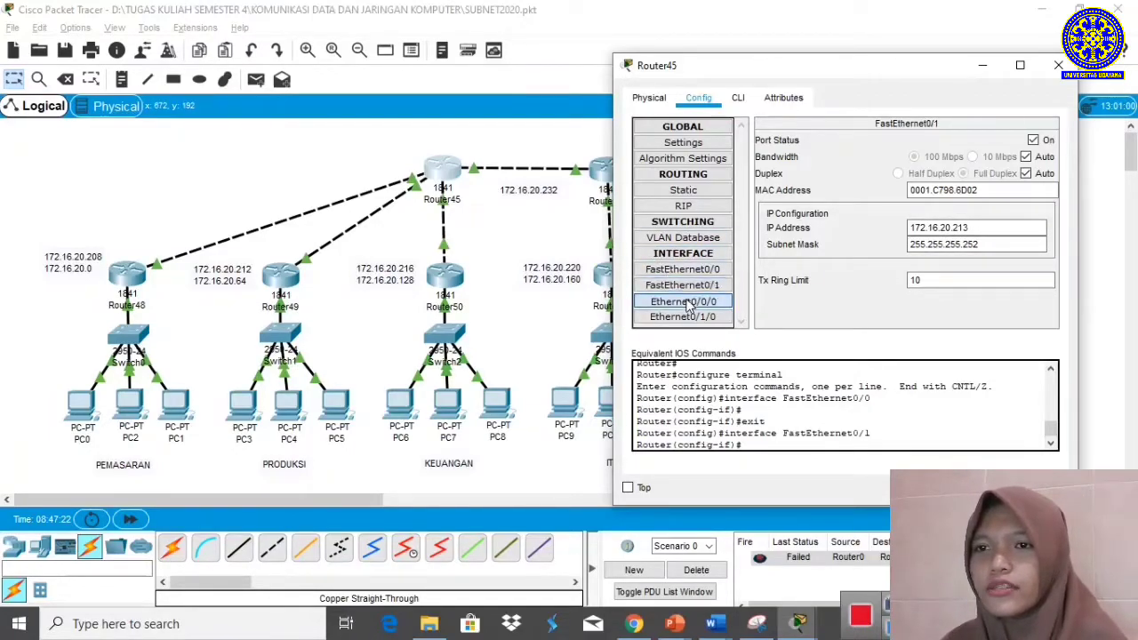
pyautogui.moveTo(690, 67)
pyautogui.mouseDown()
pyautogui.moveTo(845, 60)
pyautogui.moveTo(691, 62)
pyautogui.mouseUp()
pyautogui.click(967, 215)
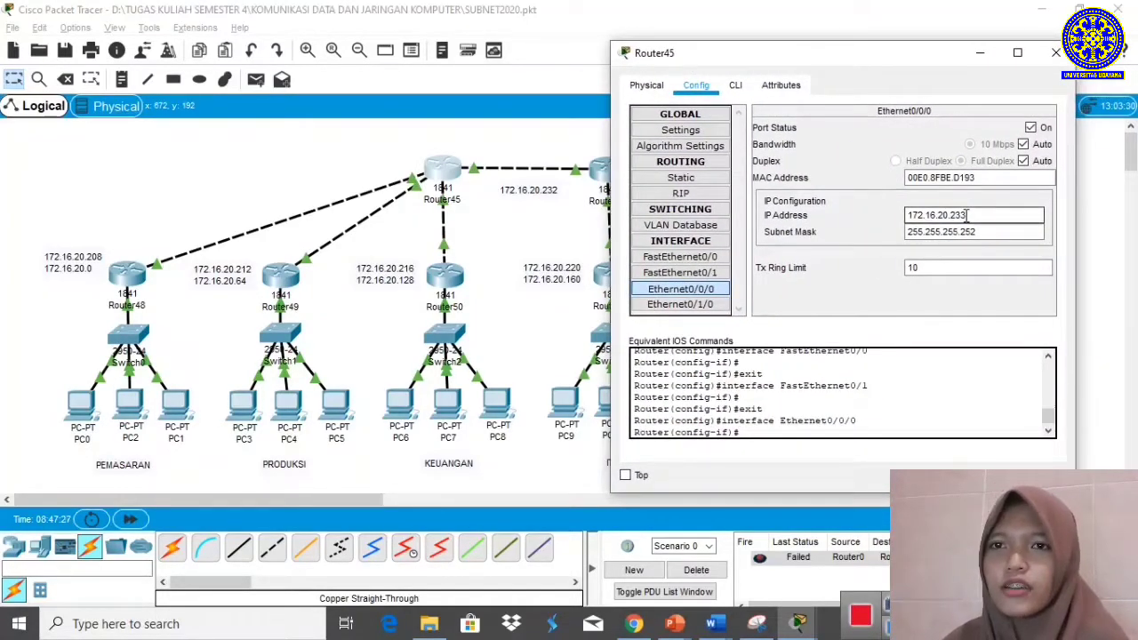
pyautogui.click(716, 305)
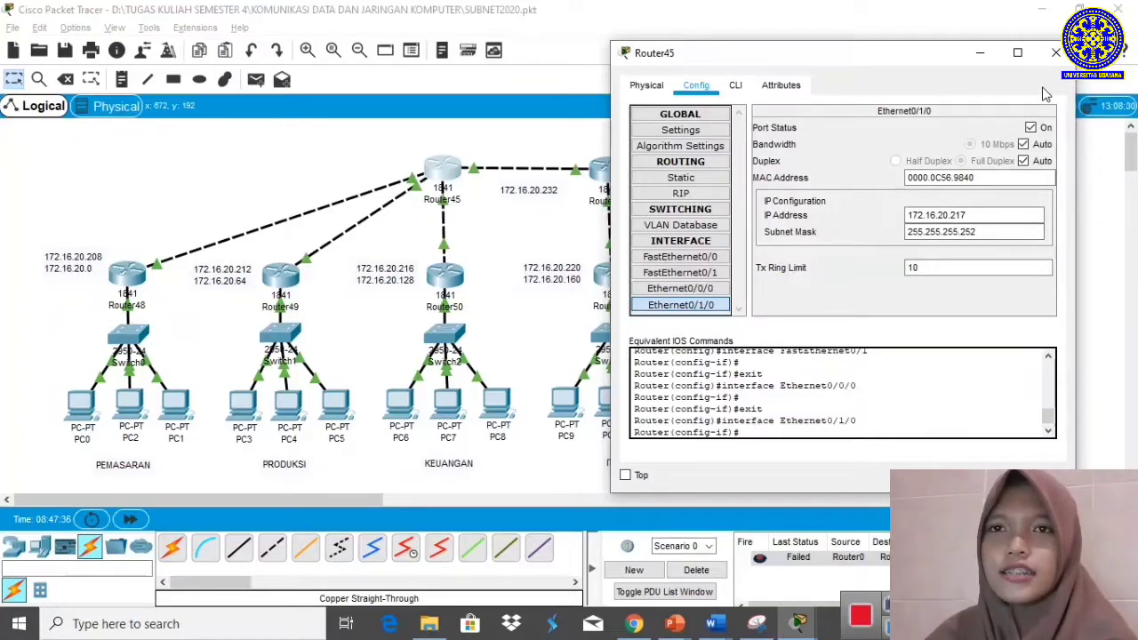
pyautogui.click(1056, 53)
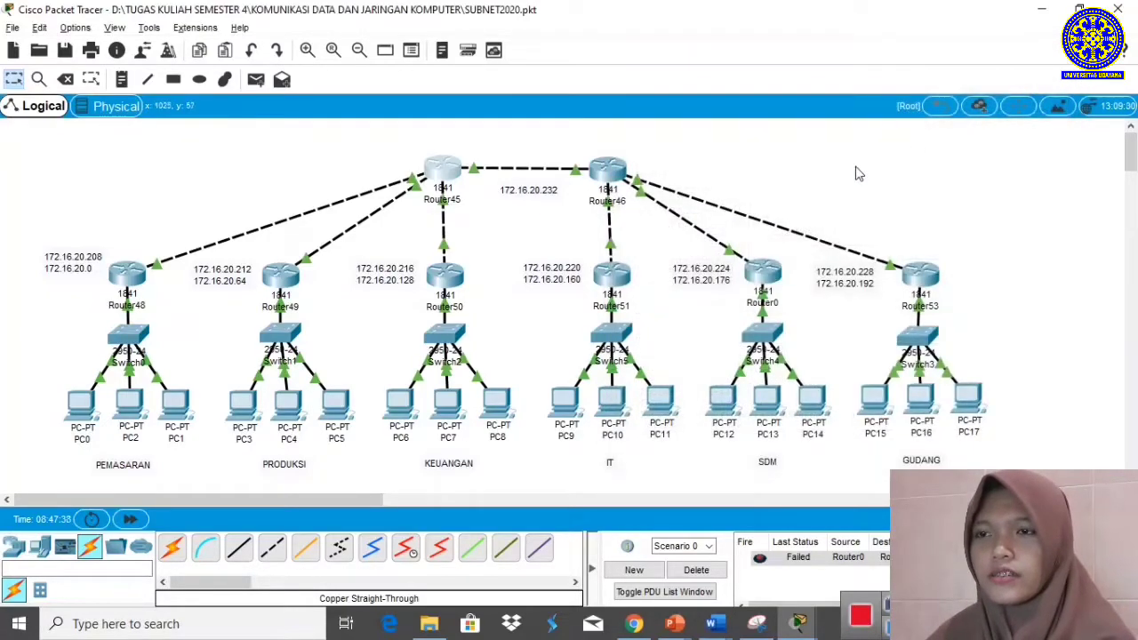
# Check the installed modules of Router46 and the IP settings of its FastEthernet0/0 and FastEthernet0/1 interfaces
pyautogui.click(612, 178)
pyautogui.click(573, 90)
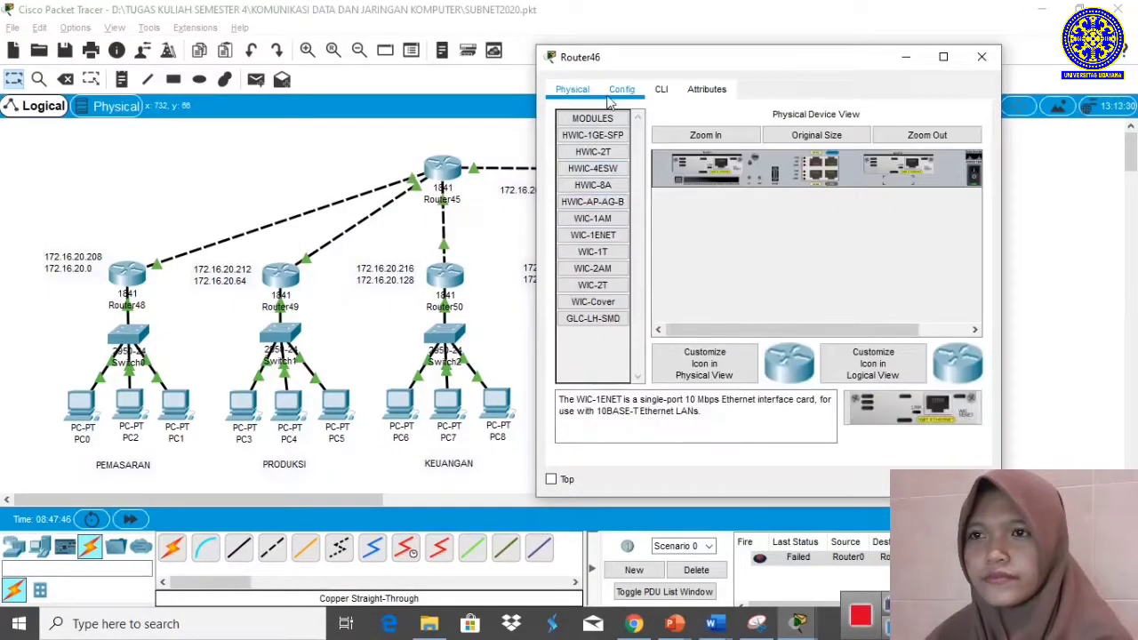
pyautogui.click(621, 90)
pyautogui.click(606, 261)
pyautogui.moveTo(630, 62); pyautogui.dragTo(713, 63)
pyautogui.moveTo(917, 220); pyautogui.dragTo(1023, 235)
pyautogui.click(690, 277)
# Review the IP address and subnet mask of Ethernet0/0/0 and Ethernet0/1/0 on Router46
pyautogui.moveTo(683, 59); pyautogui.dragTo(171, 73)
pyautogui.click(178, 309)
pyautogui.moveTo(475, 252); pyautogui.dragTo(403, 252)
pyautogui.click(178, 325)
pyautogui.click(475, 236)
pyautogui.moveTo(388, 78); pyautogui.dragTo(878, 70)
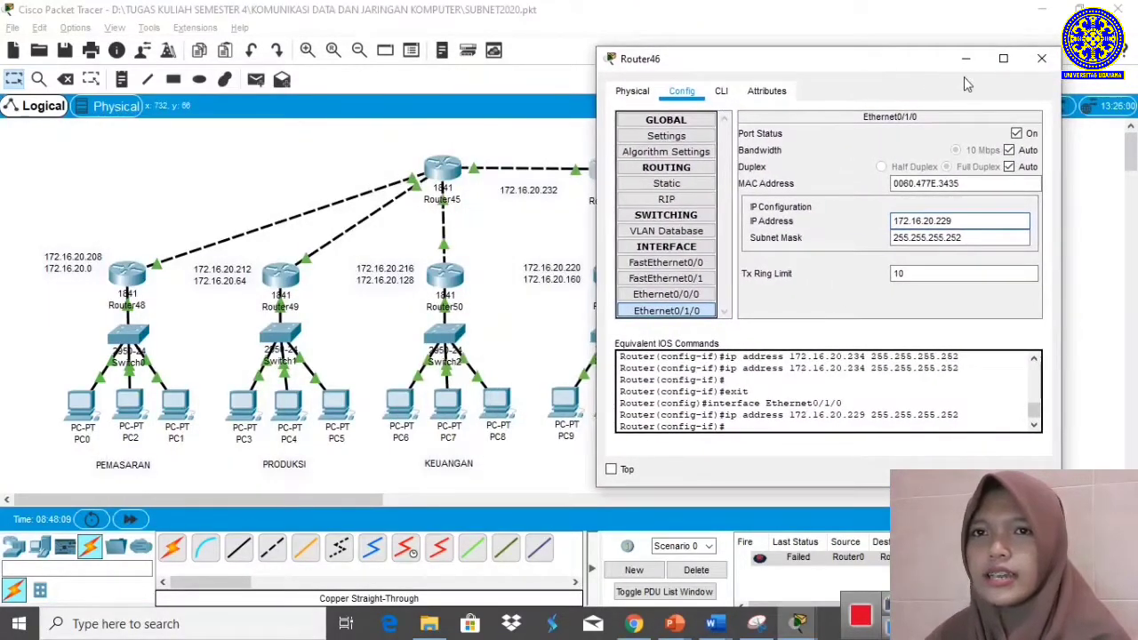
pyautogui.click(1031, 64)
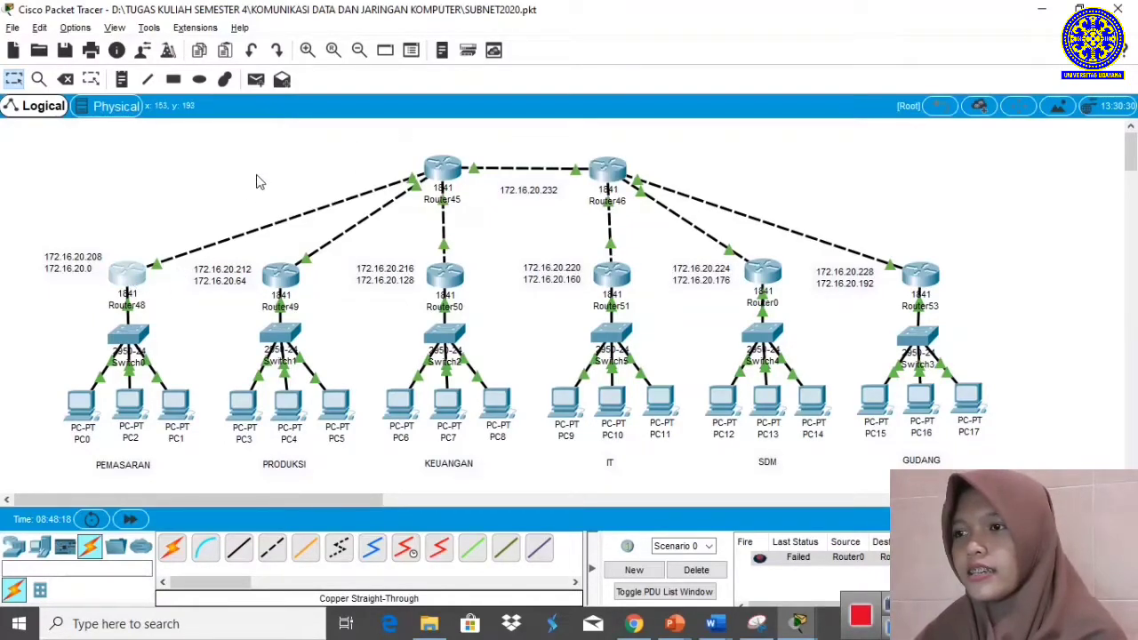
# Review the FastEthernet0/0 and FastEthernet0/1 IP settings on Router48 and the other department routers through Router53
pyautogui.click(128, 274)
pyautogui.moveTo(477, 87); pyautogui.dragTo(682, 91)
pyautogui.click(636, 290)
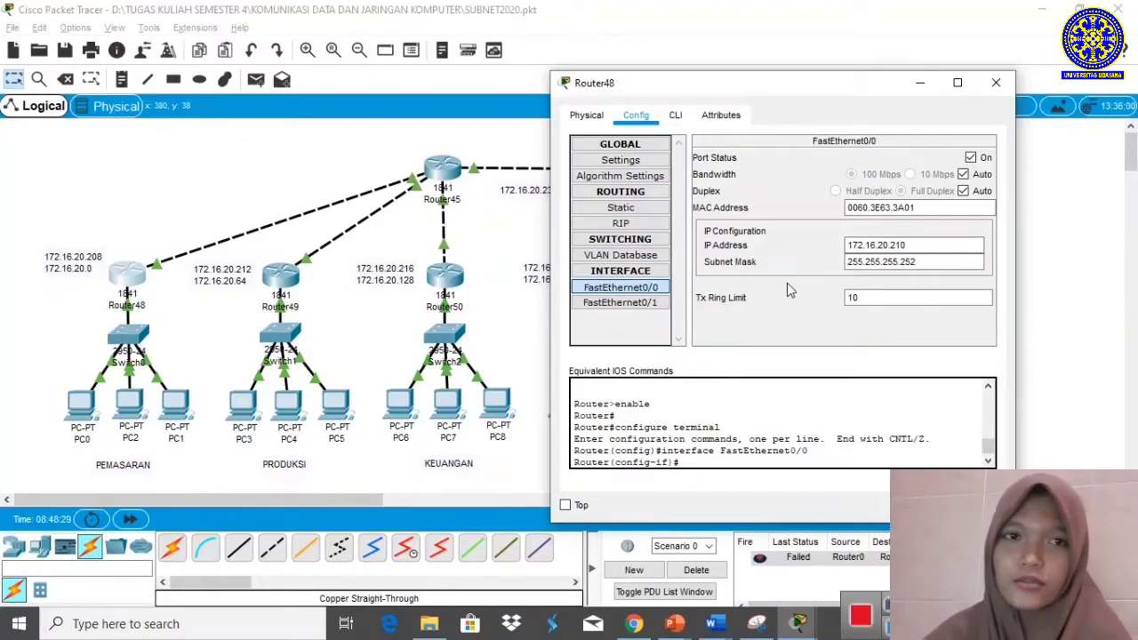
pyautogui.click(903, 264)
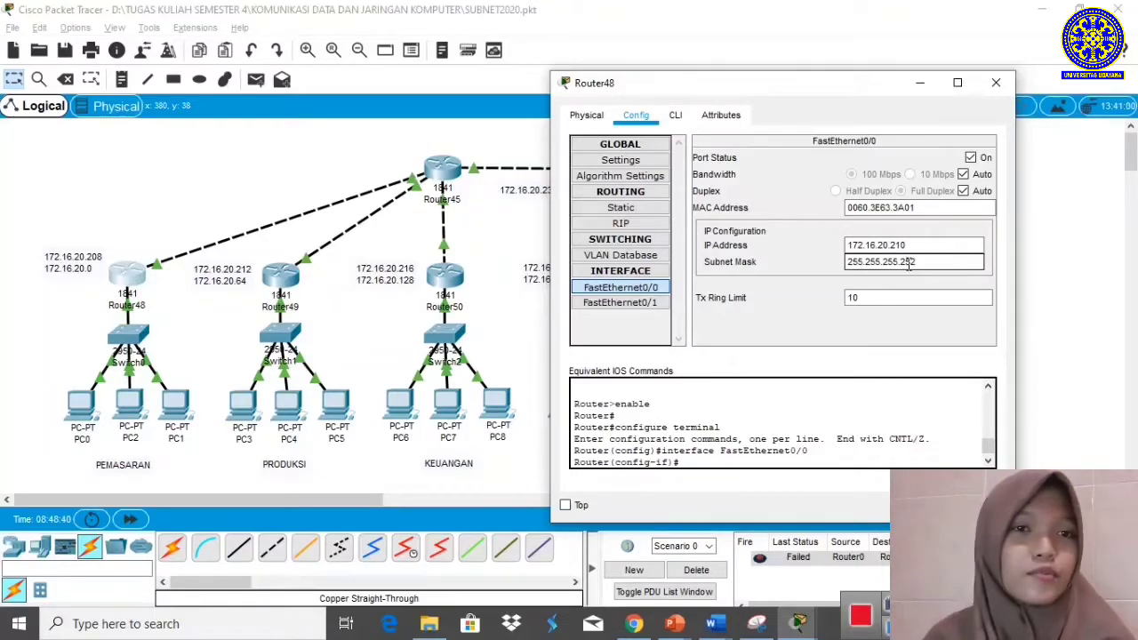
pyautogui.click(621, 304)
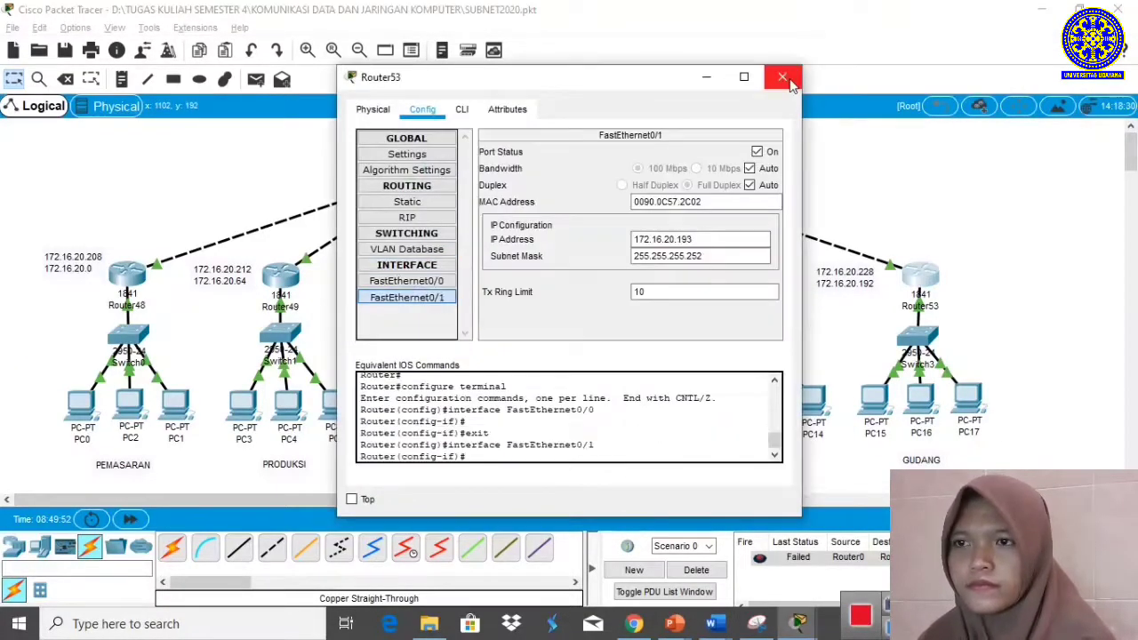
pyautogui.click(781, 78)
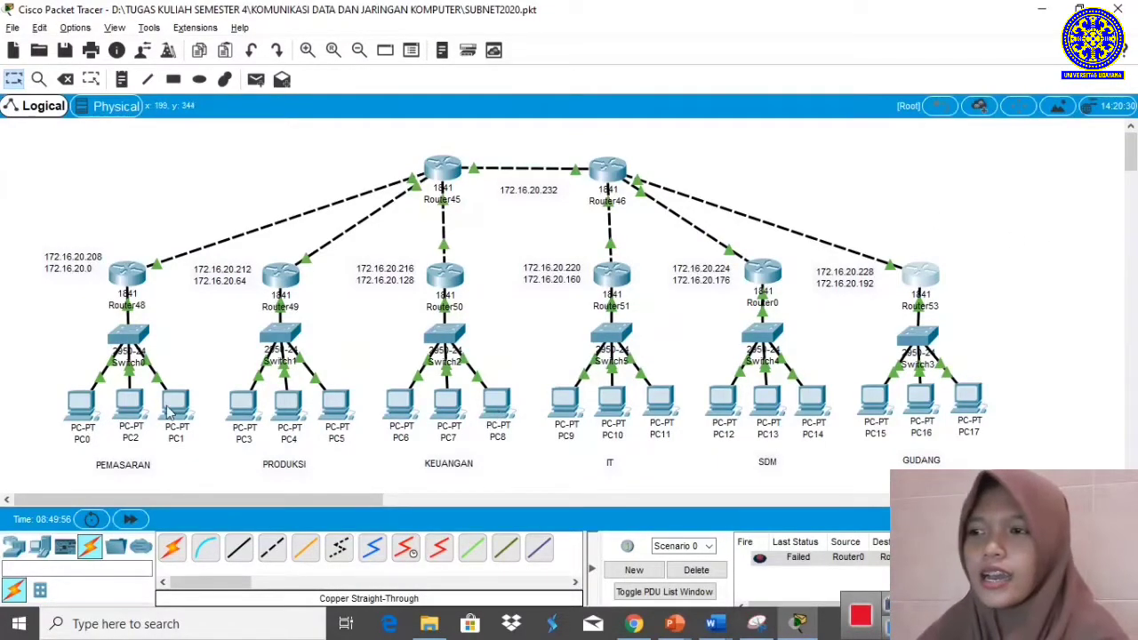
# Examine the static IP address, subnet mask and default gateway of PC0
pyautogui.click(80, 407)
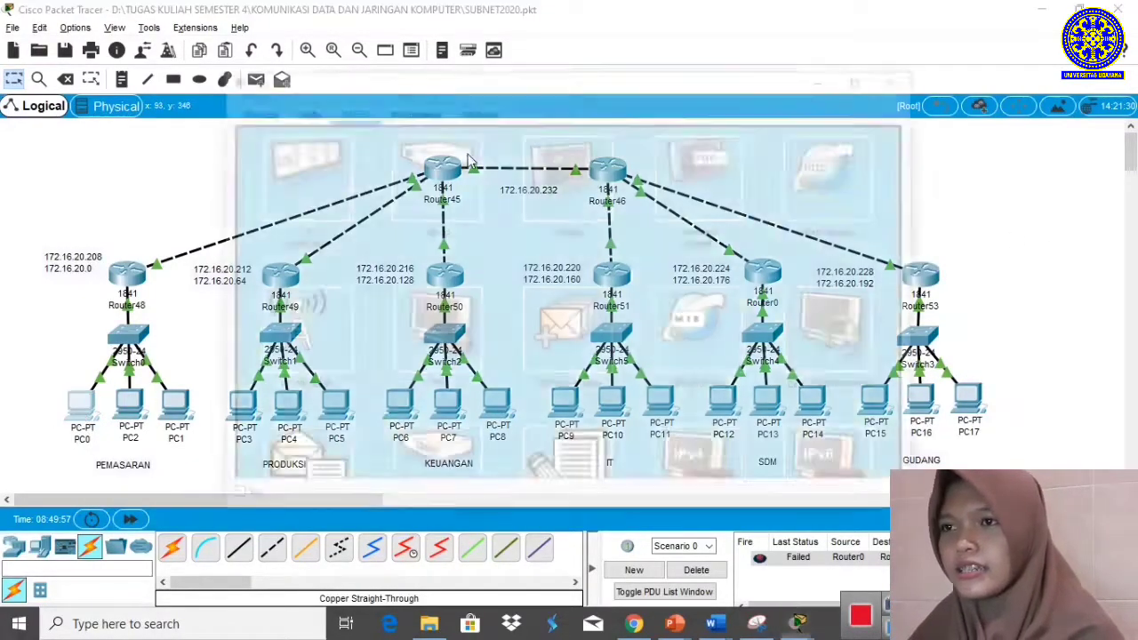
pyautogui.click(326, 168)
pyautogui.moveTo(429, 81); pyautogui.dragTo(570, 71)
pyautogui.click(647, 145)
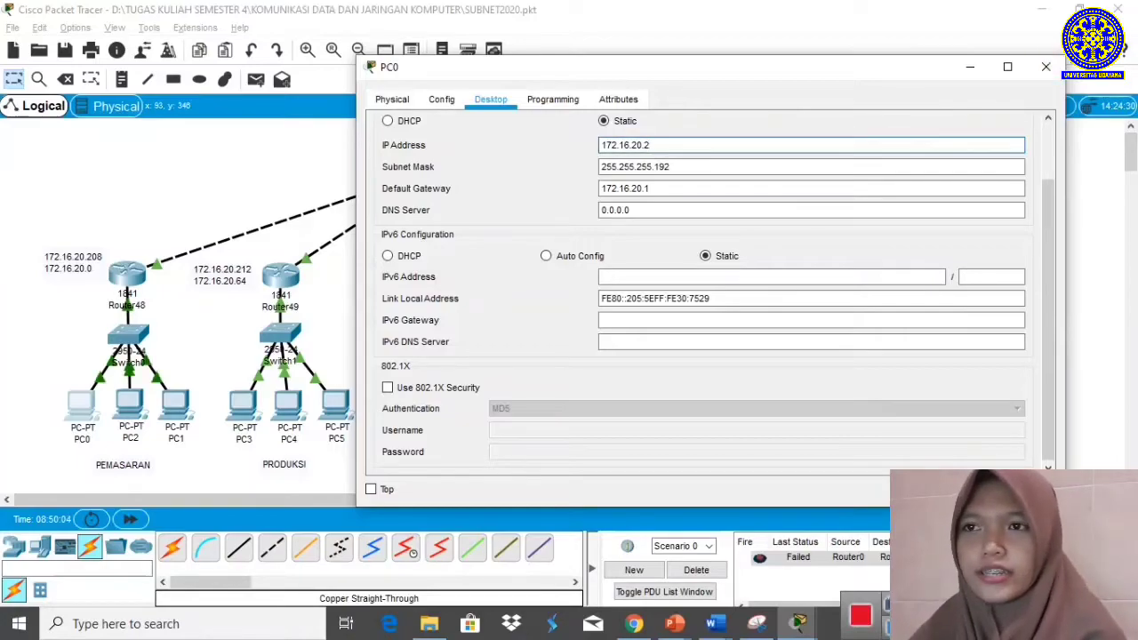
pyautogui.click(652, 188)
pyautogui.moveTo(631, 193); pyautogui.dragTo(601, 189)
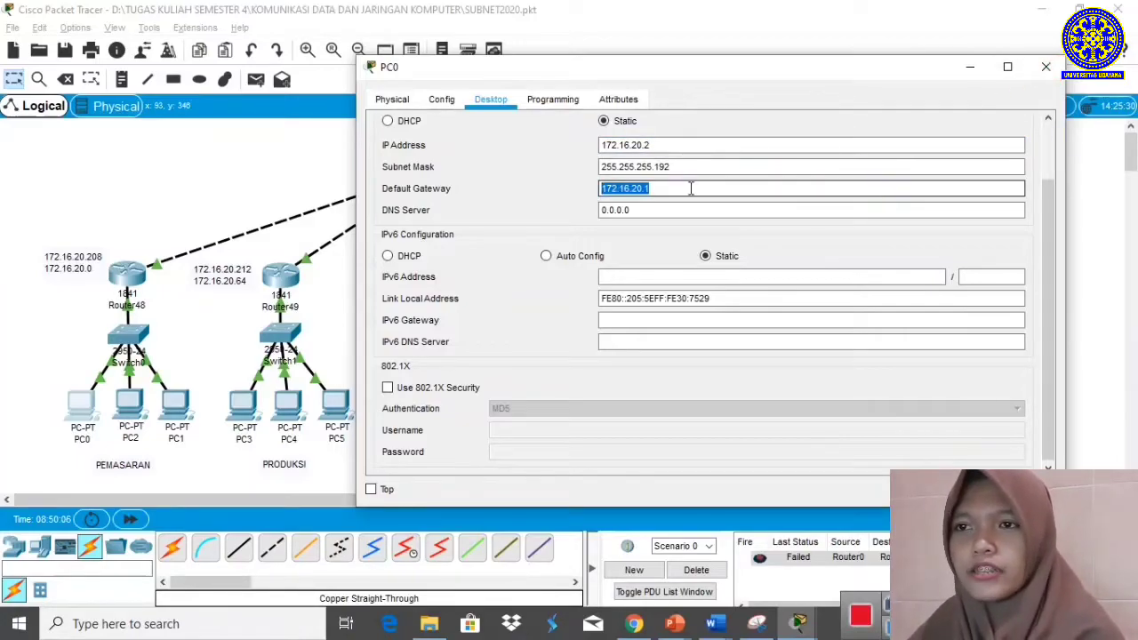
pyautogui.click(1046, 67)
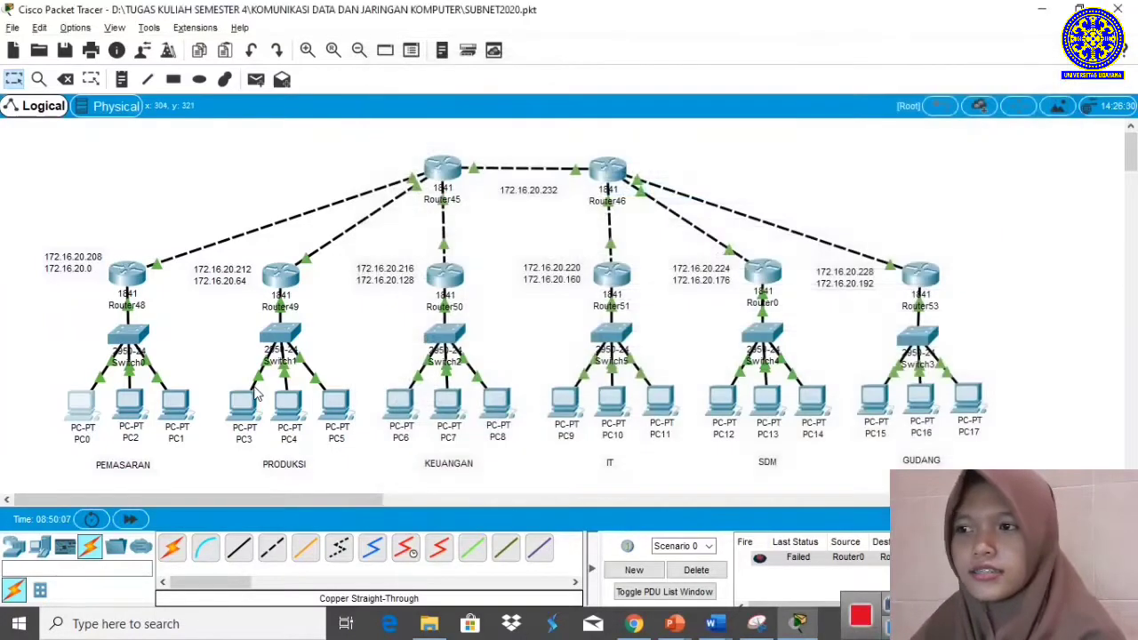
# Open the IP configuration of PC2
pyautogui.click(127, 408)
pyautogui.click(306, 185)
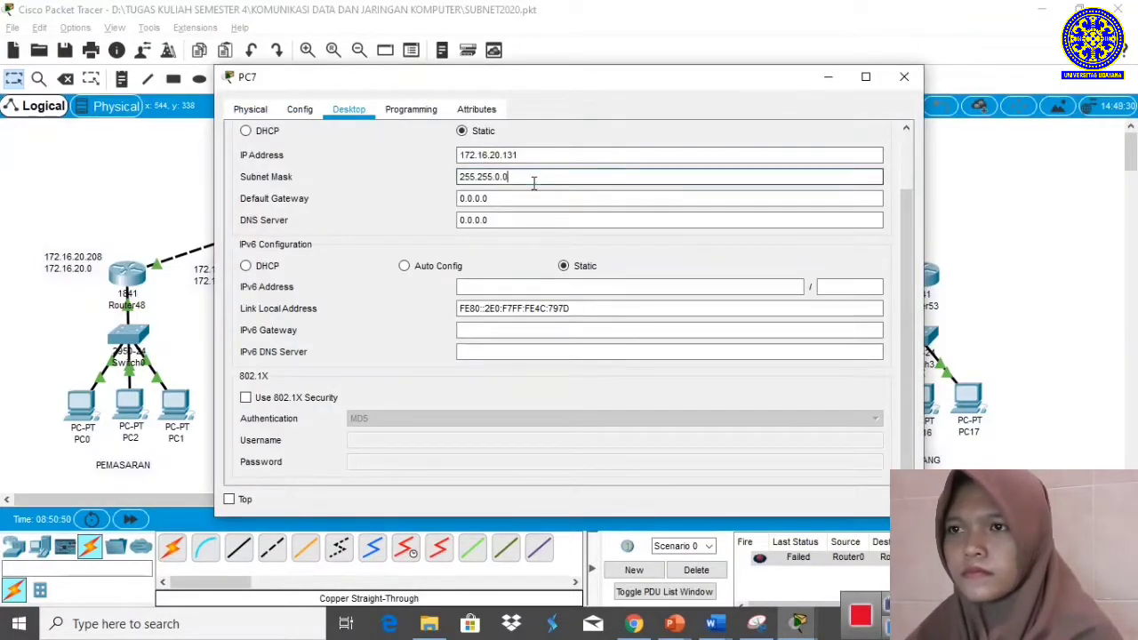
# Set PC7's subnet mask to 255.255.255.224 and its default gateway to 172.16.20.129
pyautogui.moveTo(442, 79); pyautogui.dragTo(756, 78)
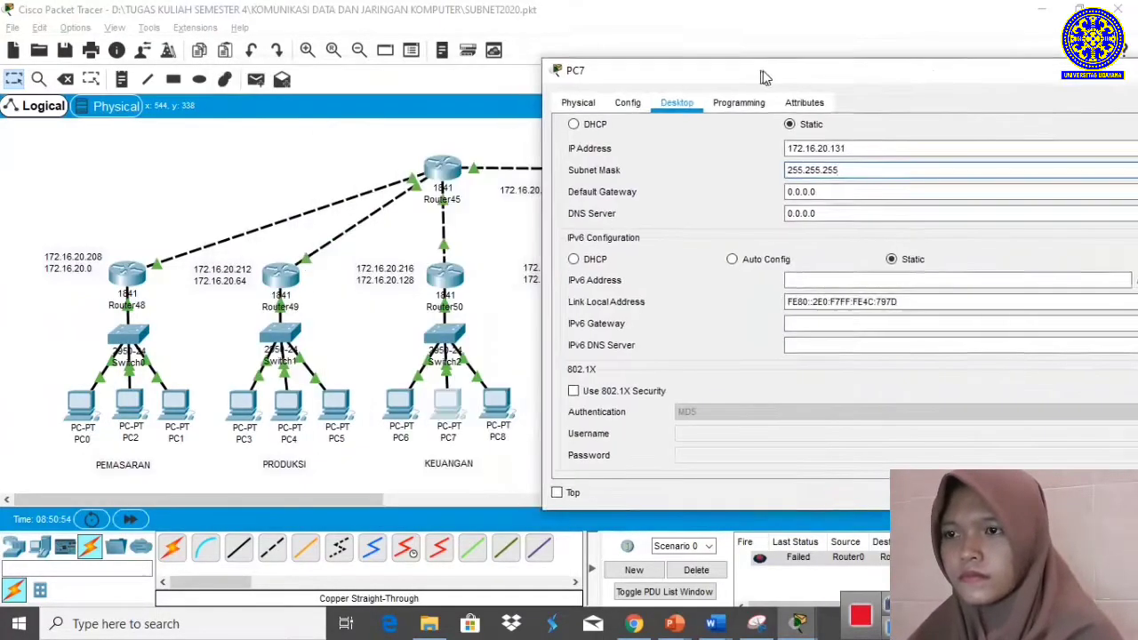
pyautogui.write('.128')
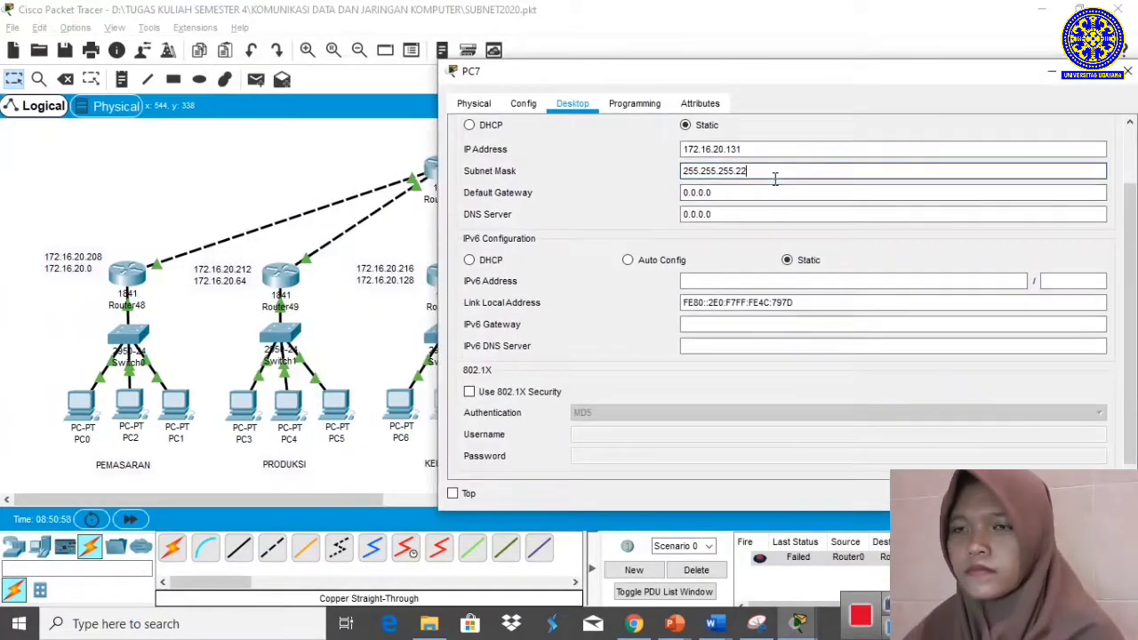
pyautogui.click(674, 191)
pyautogui.write('172.16.20.129')
# Give PC8 the static IP address 172.16.20.132 with subnet mask 255.255.255.224
pyautogui.write('172.16.20.132')
pyautogui.click(522, 176)
pyautogui.write('255.255.2255.224')
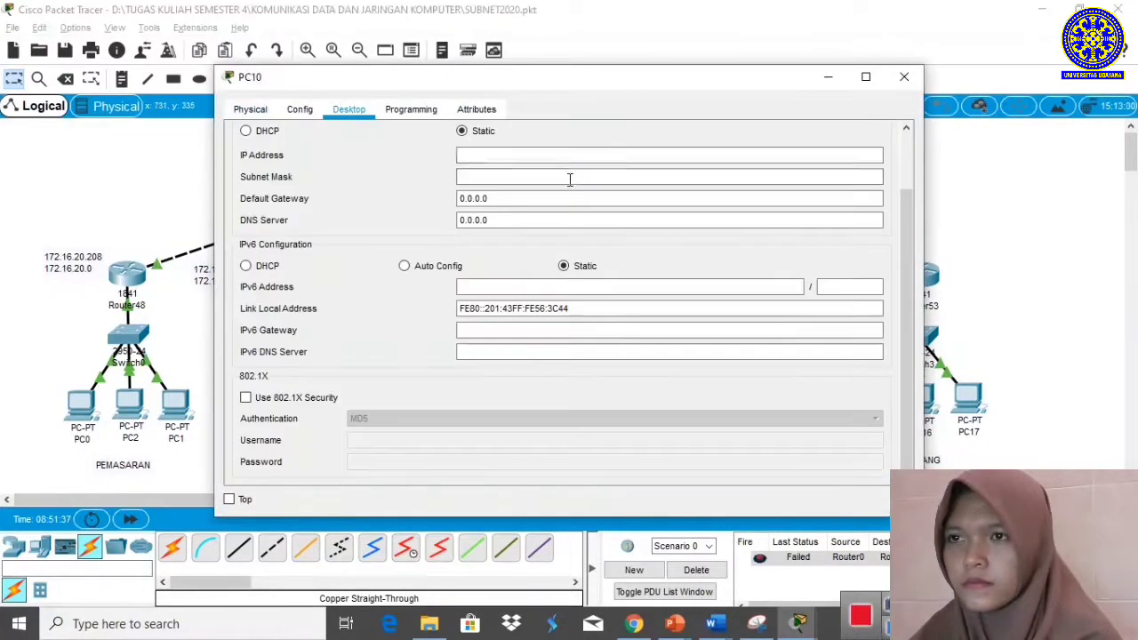
# Assign PC10 the static IP address 172.16.20.163 with subnet mask 255.255.255.240
pyautogui.click(539, 155)
pyautogui.write('172.16.20.163')
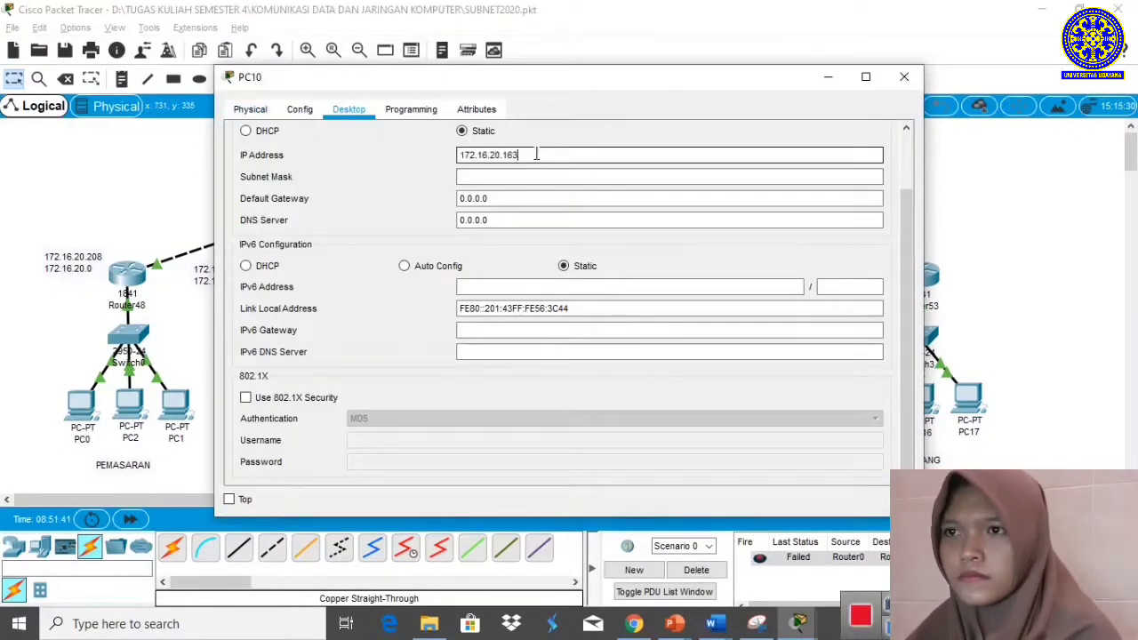
pyautogui.click(534, 176)
pyautogui.write('255.255.255.240')
pyautogui.click(541, 198)
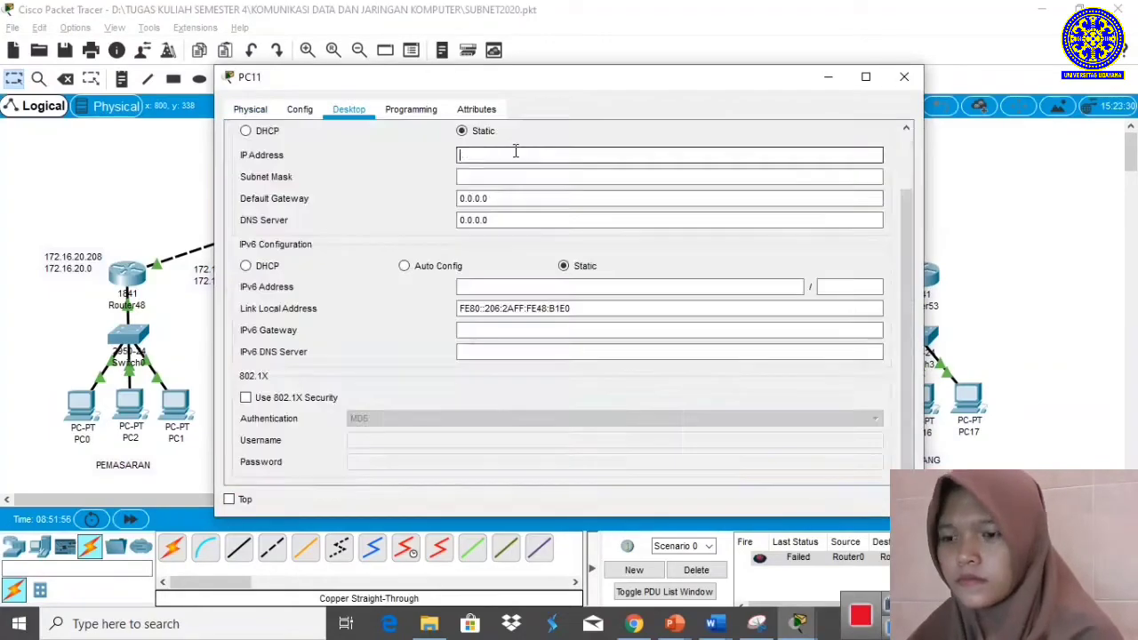
# Configure PC11 with static IP address 172.16.20.164, subnet mask 255.255.255.240 and default gateway 172.16.20.161
pyautogui.write('172.16.20.164')
pyautogui.click(524, 176)
pyautogui.write('255.255.255.240')
pyautogui.tripleClick(529, 198)
pyautogui.write('172.16.20.161')
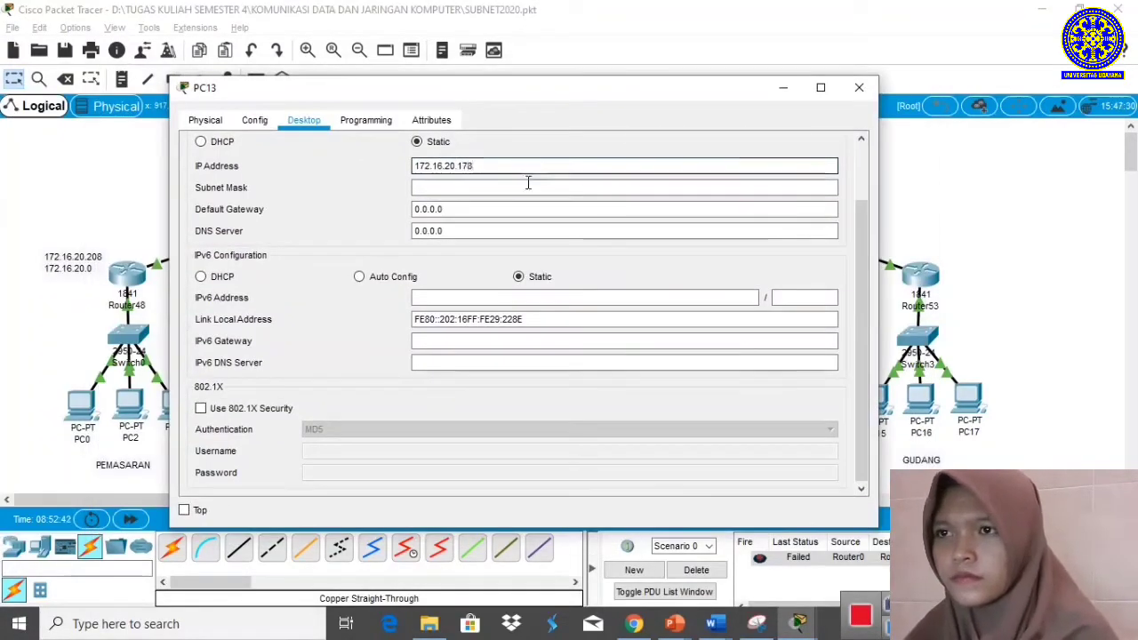
# Configure PC13 with static IP address 172.16.20.179, subnet mask 255.255.255.240 and default gateway 172.16.20.177
pyautogui.press('BackSpace')
pyautogui.write('9')
pyautogui.click(516, 187)
pyautogui.write('255.255.255.240')
pyautogui.click(507, 210)
pyautogui.press('BackSpace')
pyautogui.press('BackSpace')
pyautogui.press('BackSpace')
pyautogui.press('BackSpace')
pyautogui.press('BackSpace')
pyautogui.press('BackSpace')
pyautogui.press('BackSpace')
pyautogui.write('172.16.20.177')
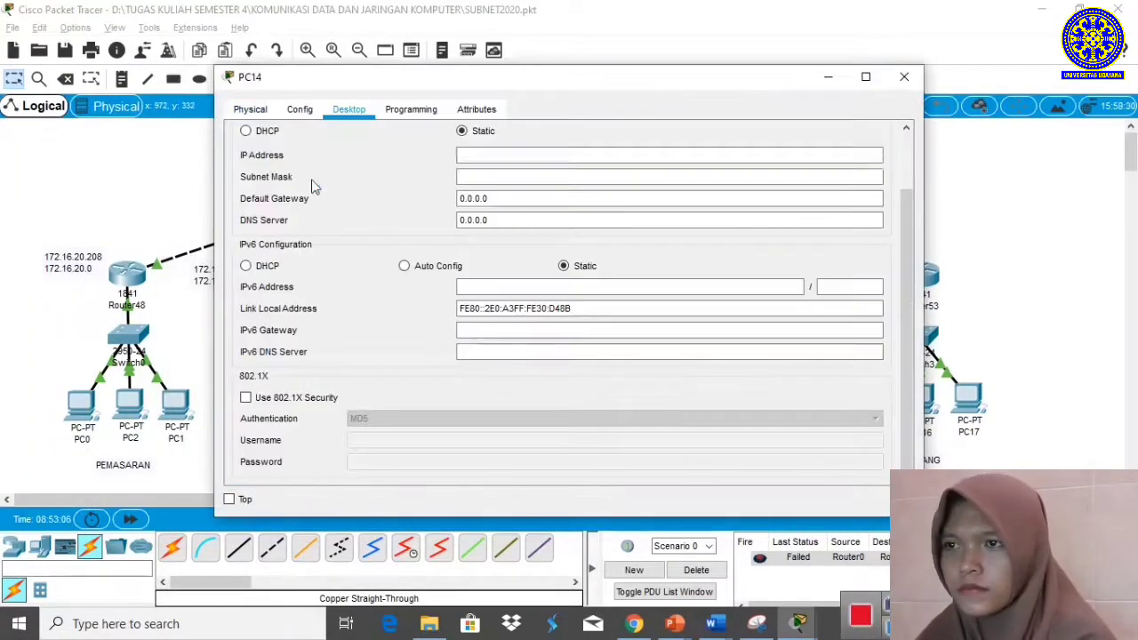
# Give PC14 the static IP address 172.16.20.180, fill in its subnet mask and set the default gateway to 172.16.20.177
pyautogui.write('172.16.20.180')
pyautogui.click(553, 177)
pyautogui.write('255.255.')
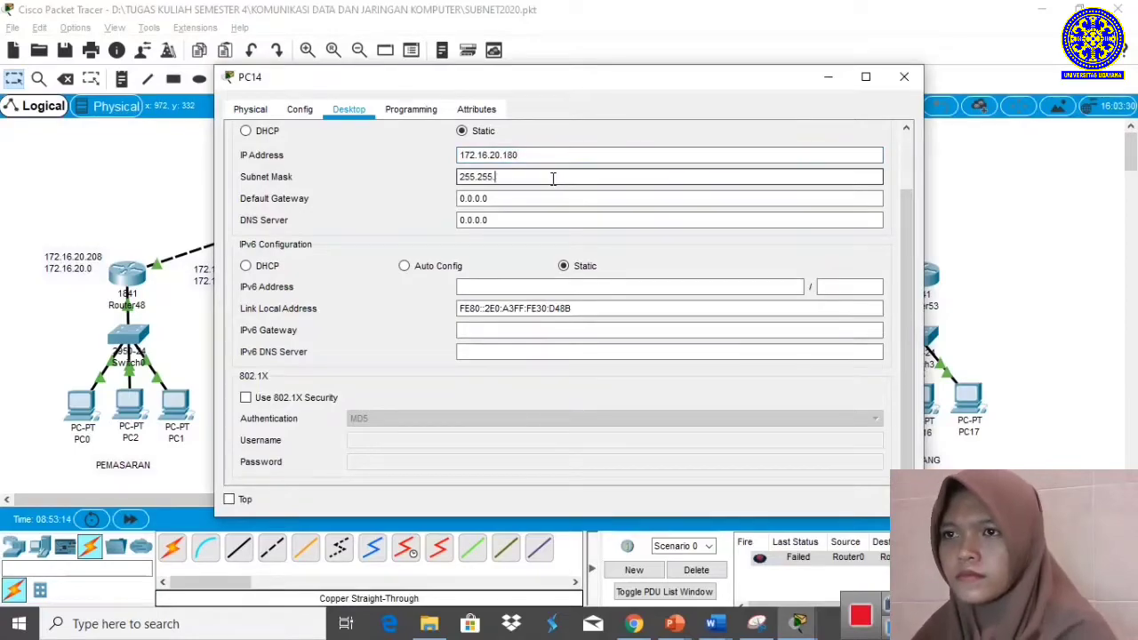
pyautogui.click(553, 198)
pyautogui.press('BackSpace')
pyautogui.press('BackSpace')
pyautogui.press('BackSpace')
pyautogui.press('BackSpace')
pyautogui.press('BackSpace')
pyautogui.press('BackSpace')
pyautogui.press('BackSpace')
pyautogui.write('172.16.20.177')
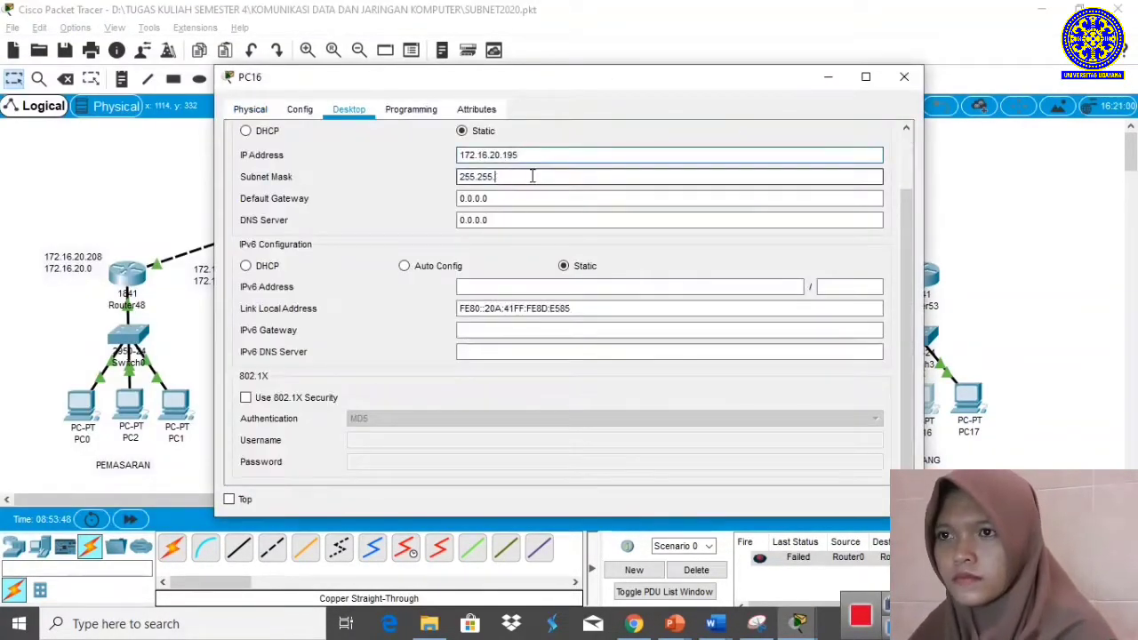
# Set PC16's subnet mask to 255.255.255.240 and its default gateway to 172.16.20.193
pyautogui.write('255.240')
pyautogui.press('Tab')
pyautogui.write('172.16.20.193')
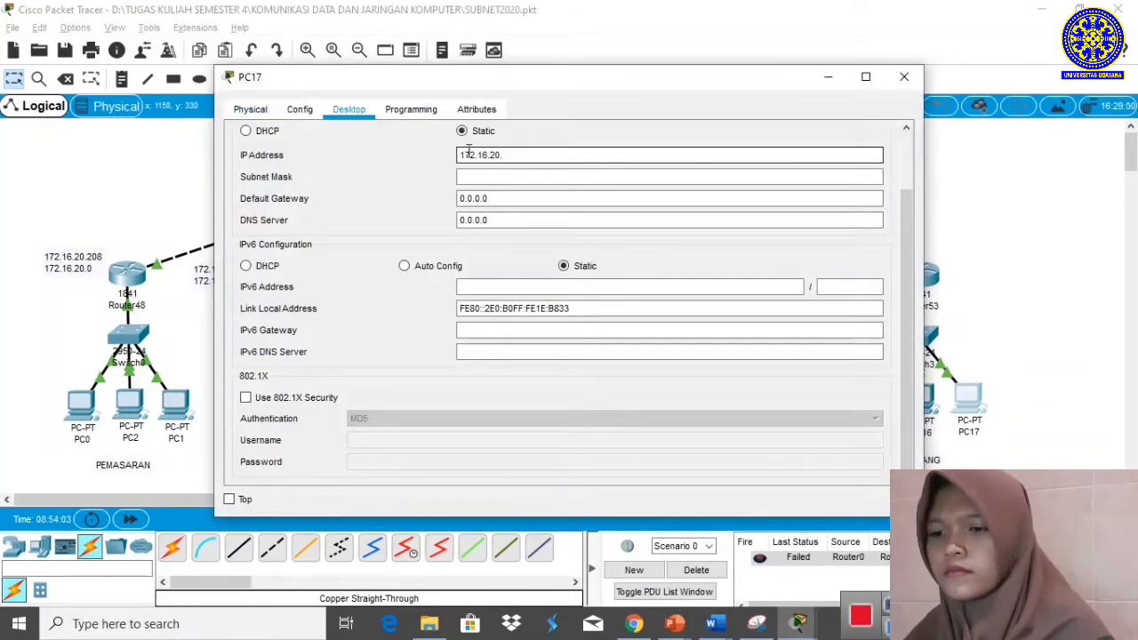
# Configure PC17 with static IP address 172.16.20.196, subnet mask 255.255.255.240 and default gateway 172.16.20.193
pyautogui.write('196')
pyautogui.press('Tab')
pyautogui.write('255.240')
pyautogui.press('Tab')
pyautogui.write('172.16.20.193')
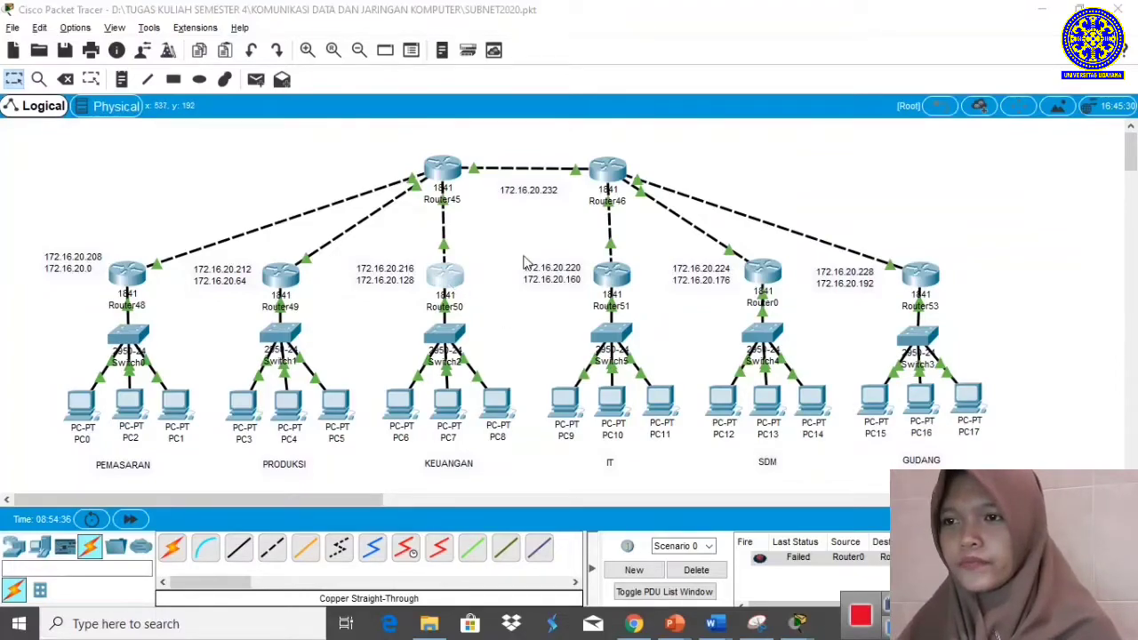
# Examine Router50's static route list, comparing each network address and next hop with the subnets labelled in the topology
pyautogui.moveTo(458, 84); pyautogui.dragTo(691, 88)
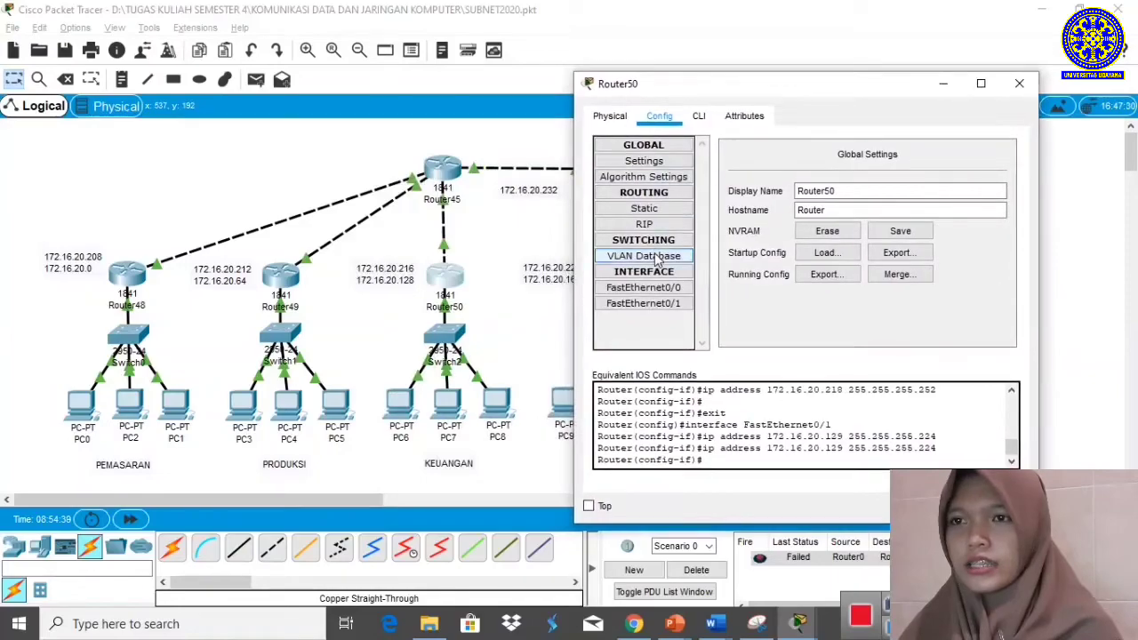
pyautogui.click(653, 210)
pyautogui.moveTo(684, 84); pyautogui.dragTo(719, 68)
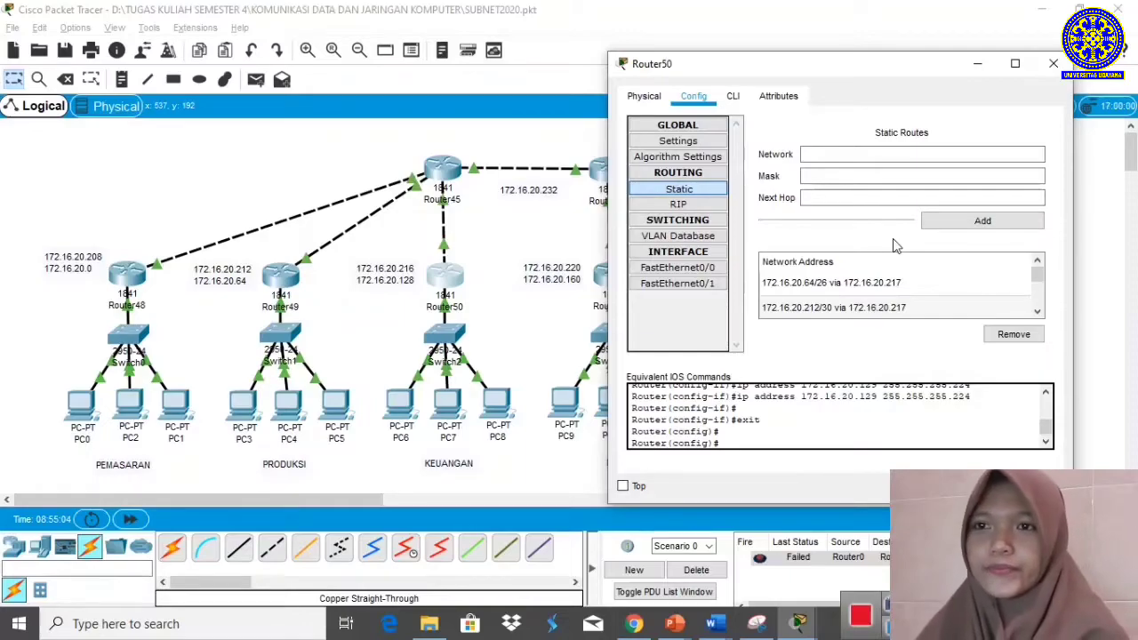
pyautogui.moveTo(877, 69); pyautogui.dragTo(881, 74)
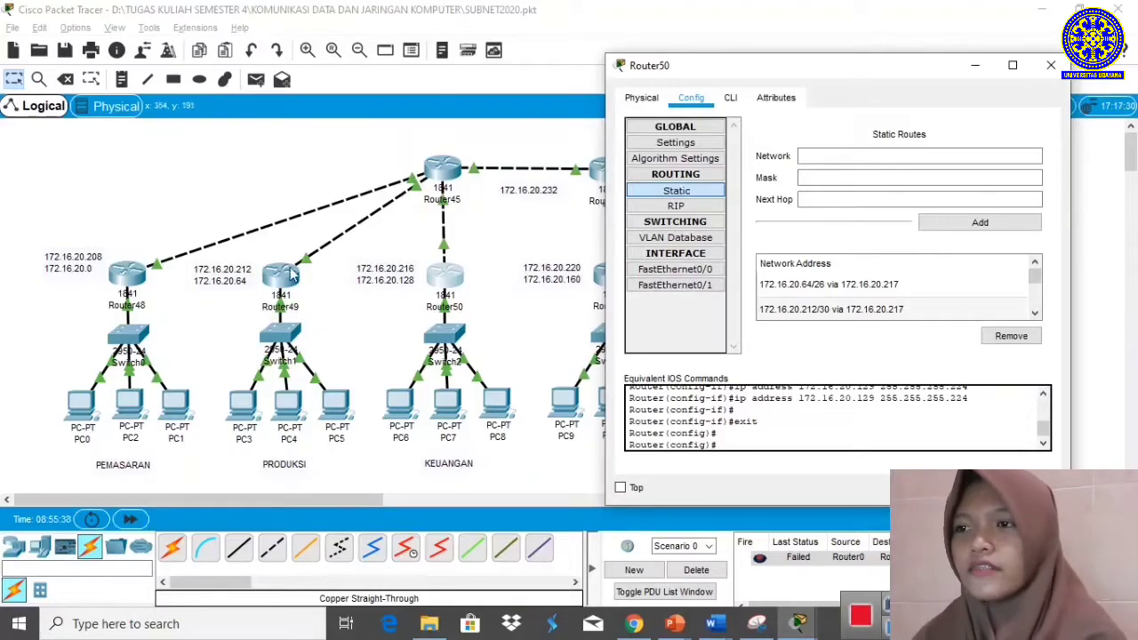
pyautogui.click(1035, 313)
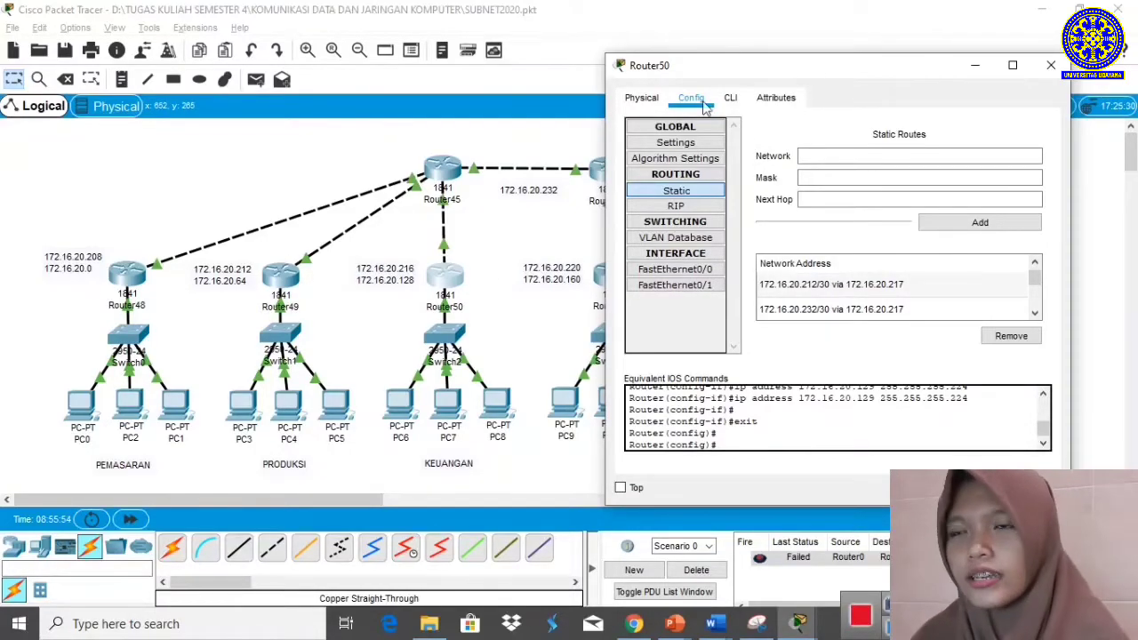
pyautogui.moveTo(798, 75); pyautogui.dragTo(874, 92)
pyautogui.click(1111, 331)
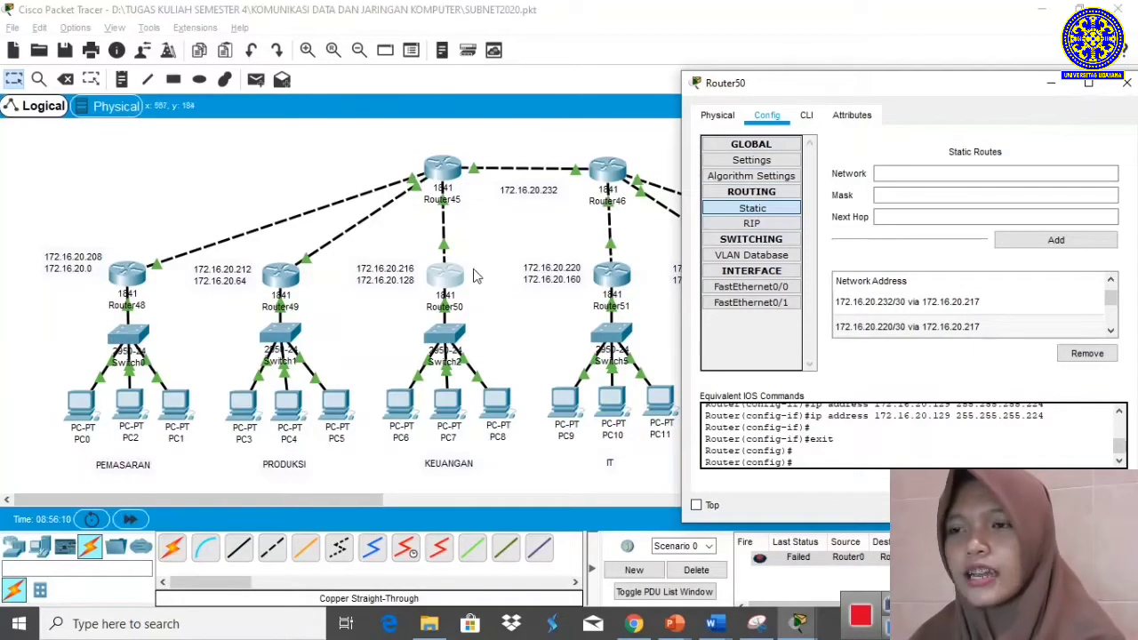
pyautogui.click(1111, 331)
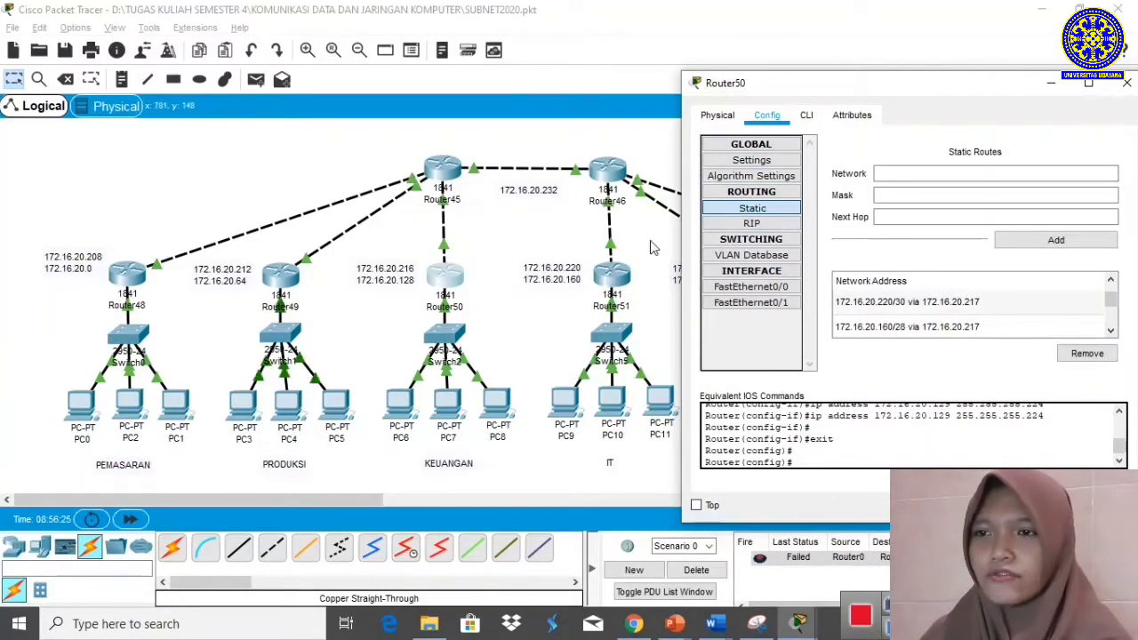
pyautogui.click(1111, 331)
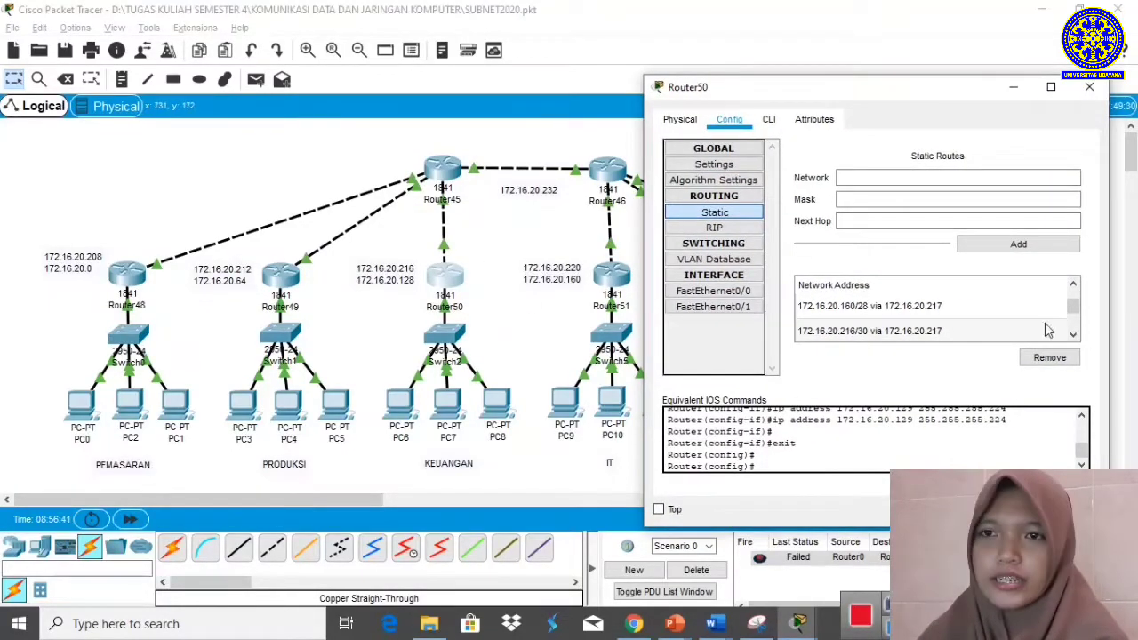
pyautogui.scroll(-1, 1049, 331)
pyautogui.scroll(-1, 1050, 320)
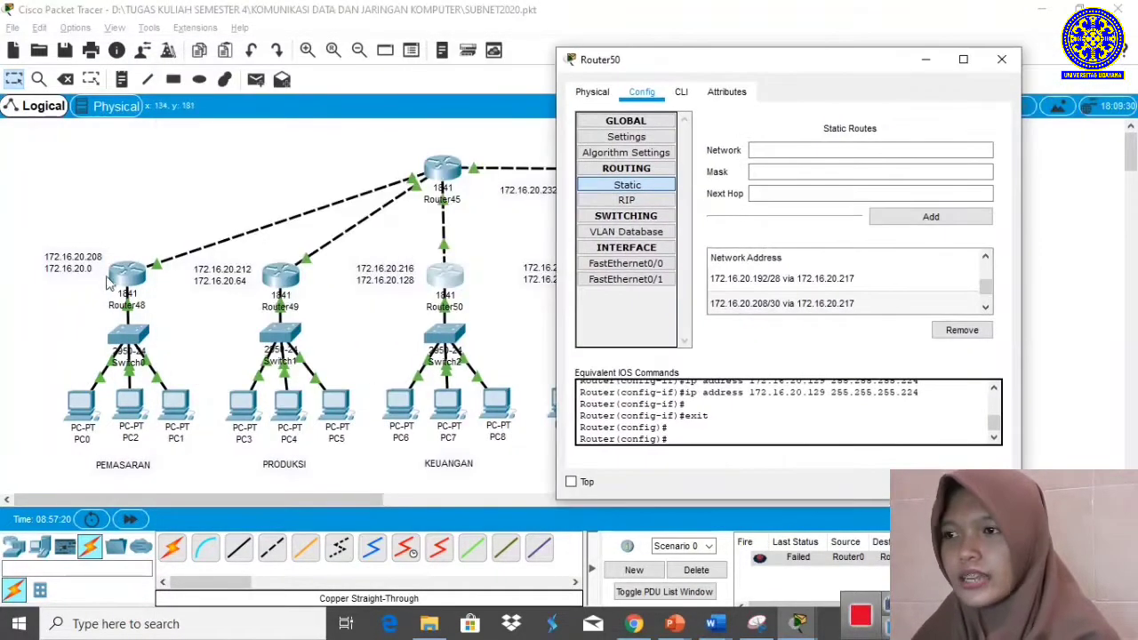
pyautogui.scroll(-1, 758, 303)
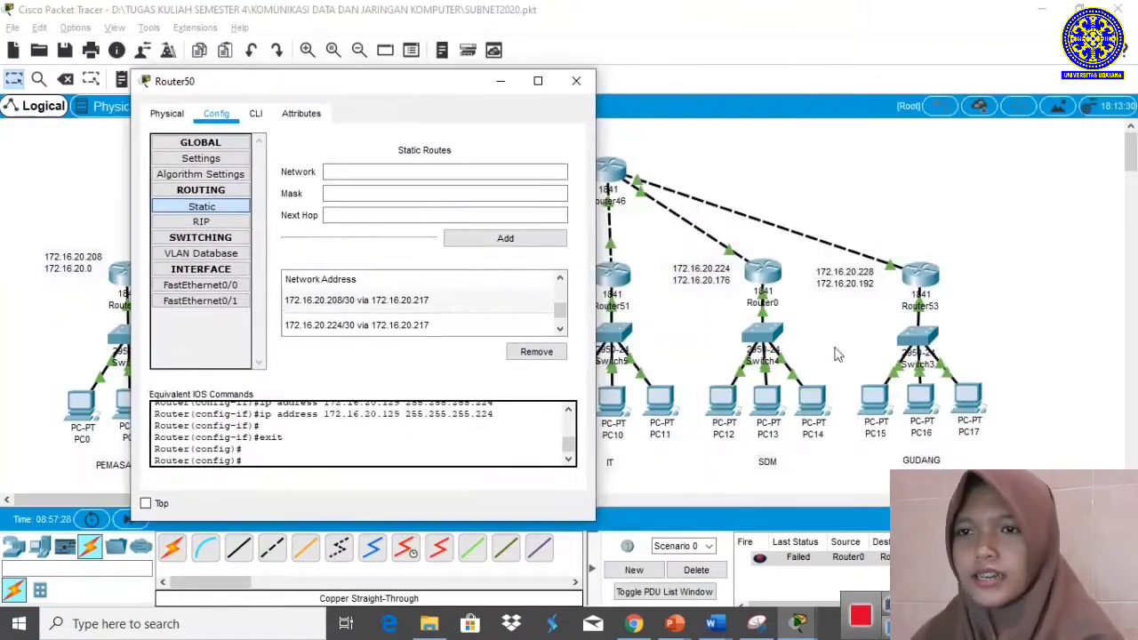
pyautogui.scroll(-1, 561, 326)
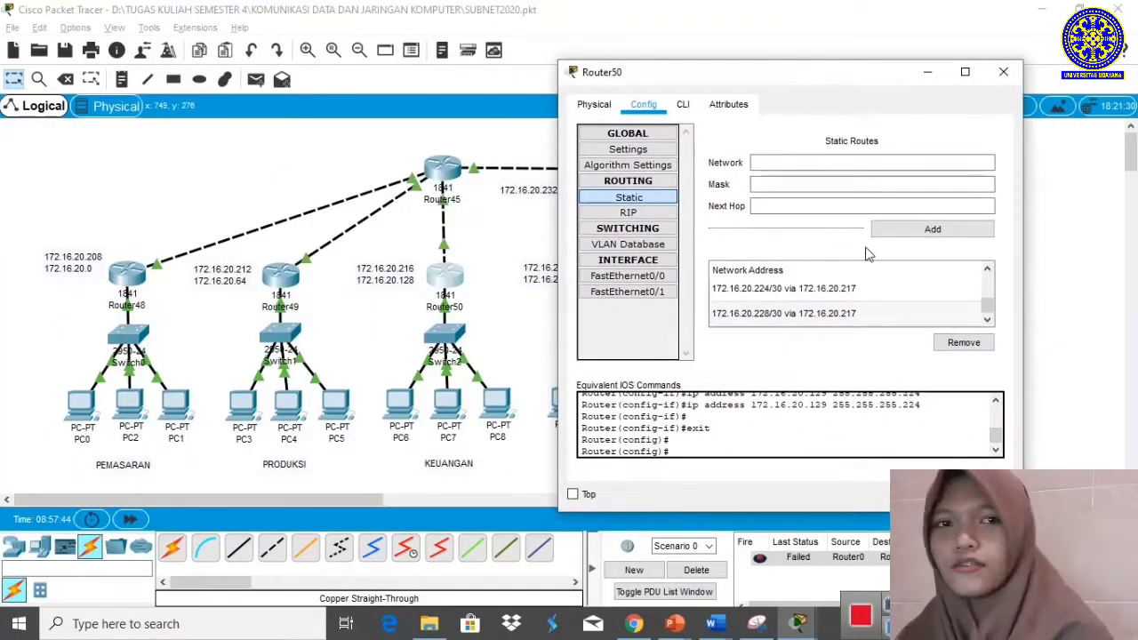
pyautogui.click(1004, 75)
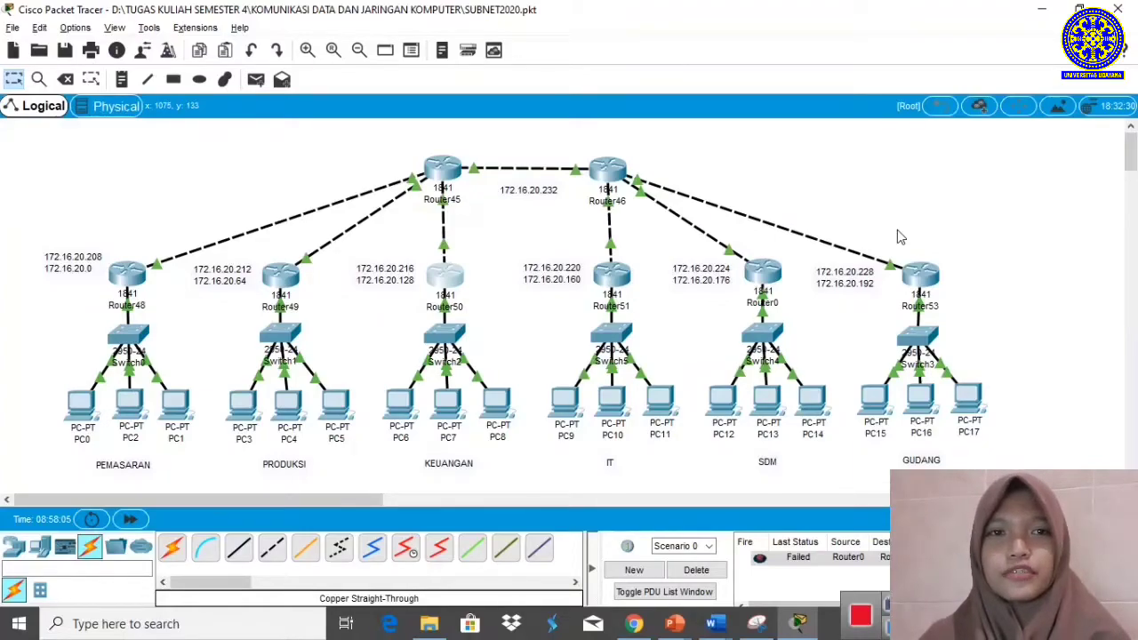
# Test the connection between PEMASARAN and PRODUKSI by sending a simple PDU from PC0 to PC3 twice
pyautogui.click(257, 81)
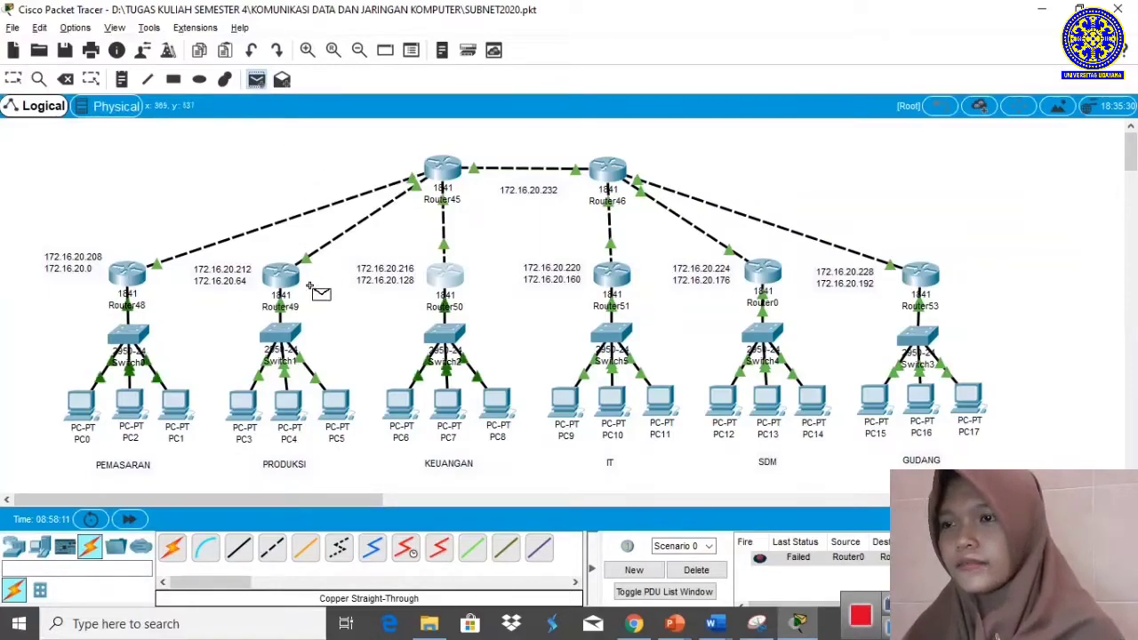
pyautogui.click(85, 405)
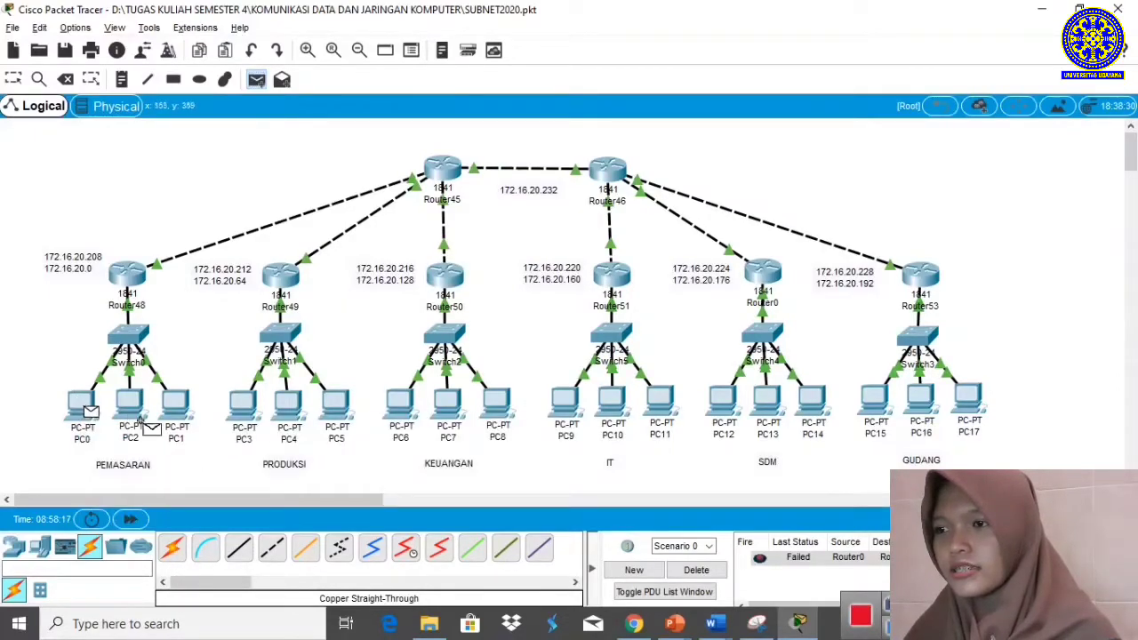
pyautogui.click(233, 402)
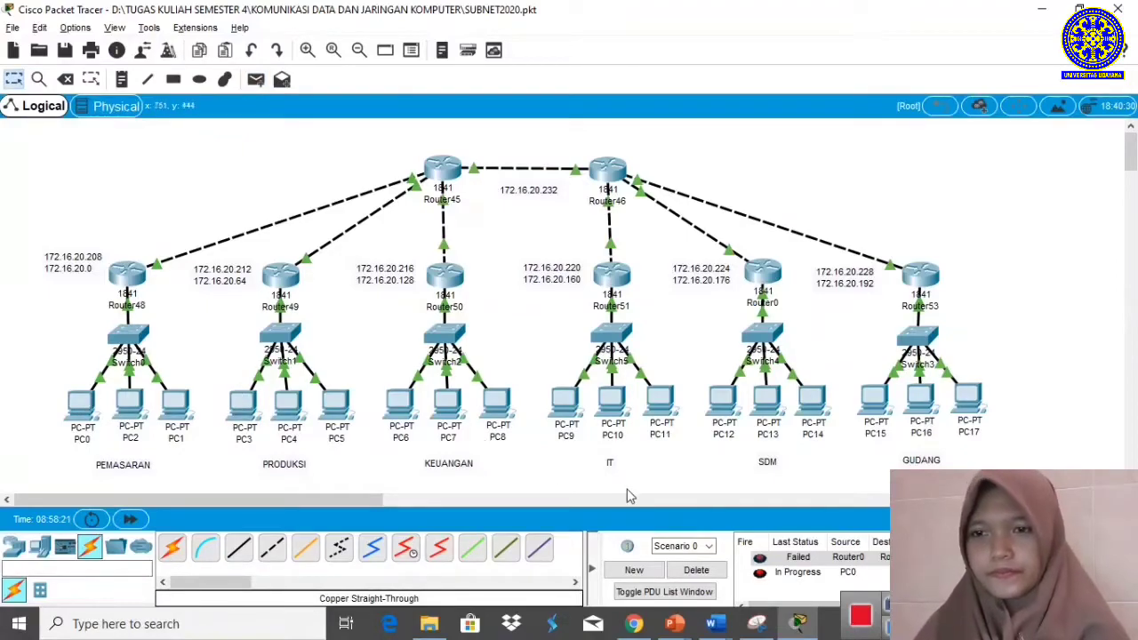
pyautogui.click(255, 81)
pyautogui.click(74, 405)
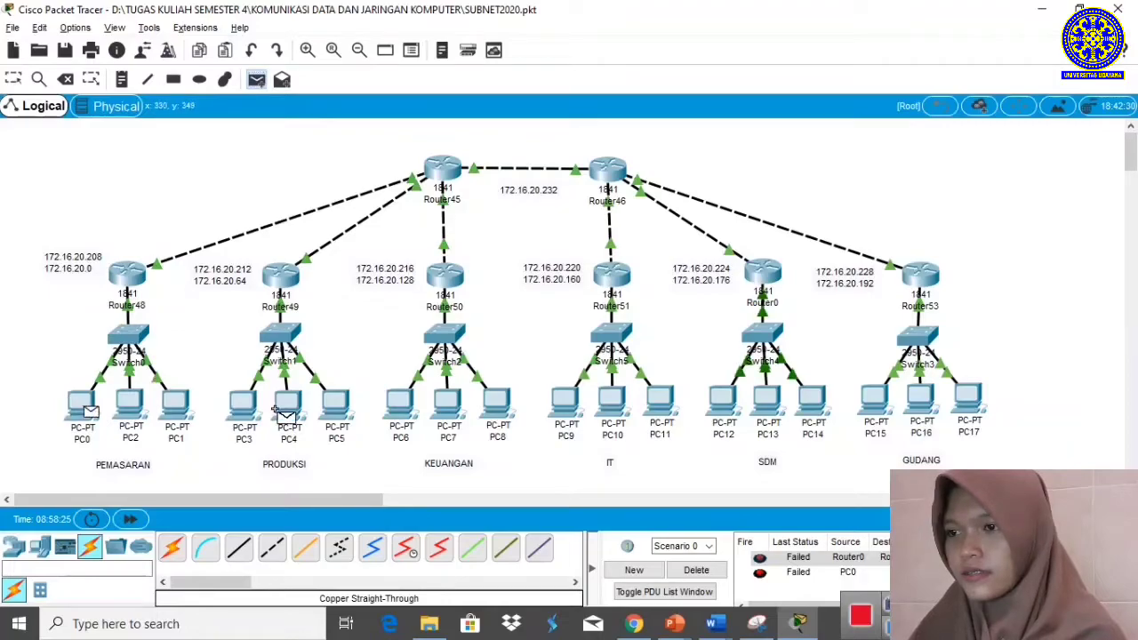
pyautogui.click(235, 405)
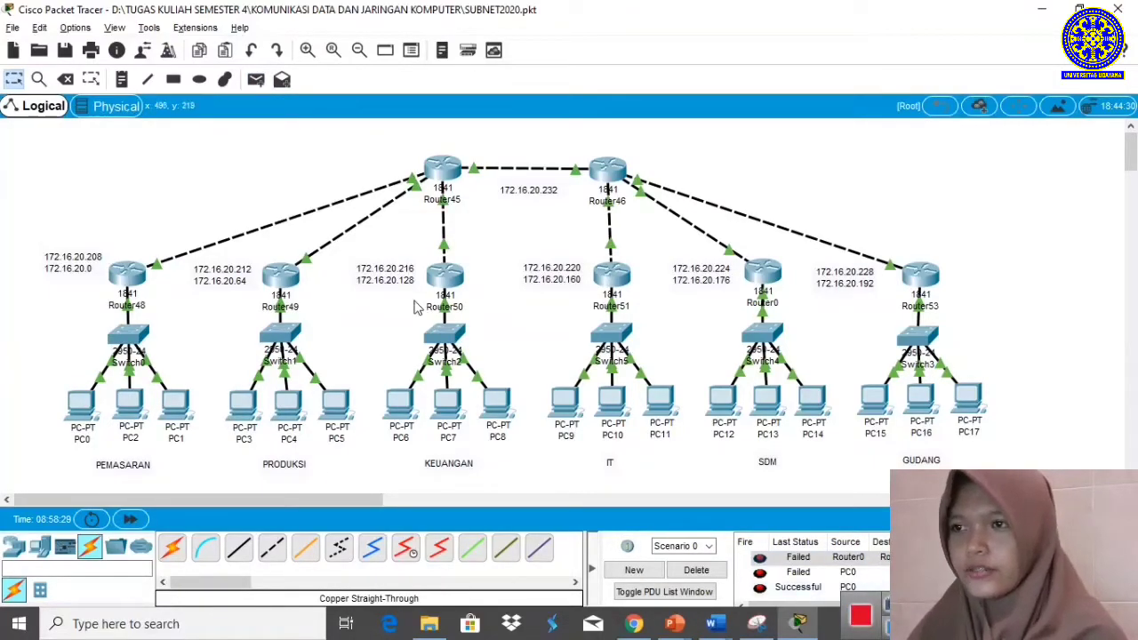
# Test the connection between PRODUKSI and KEUANGAN by sending a simple PDU from PC3 to PC6 twice
pyautogui.click(256, 82)
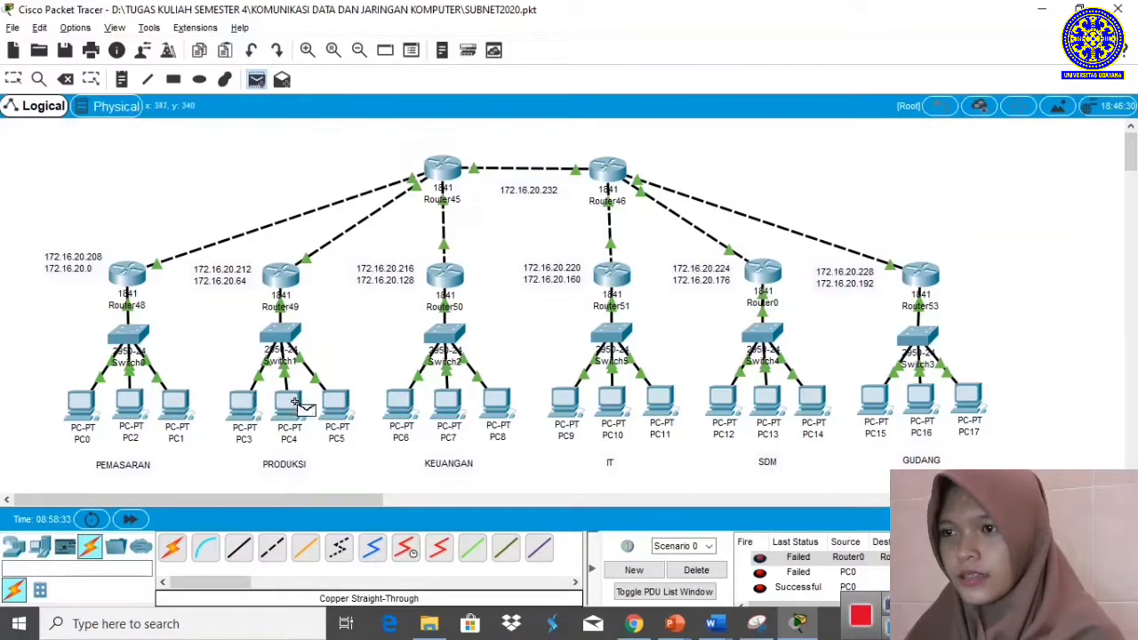
pyautogui.click(245, 402)
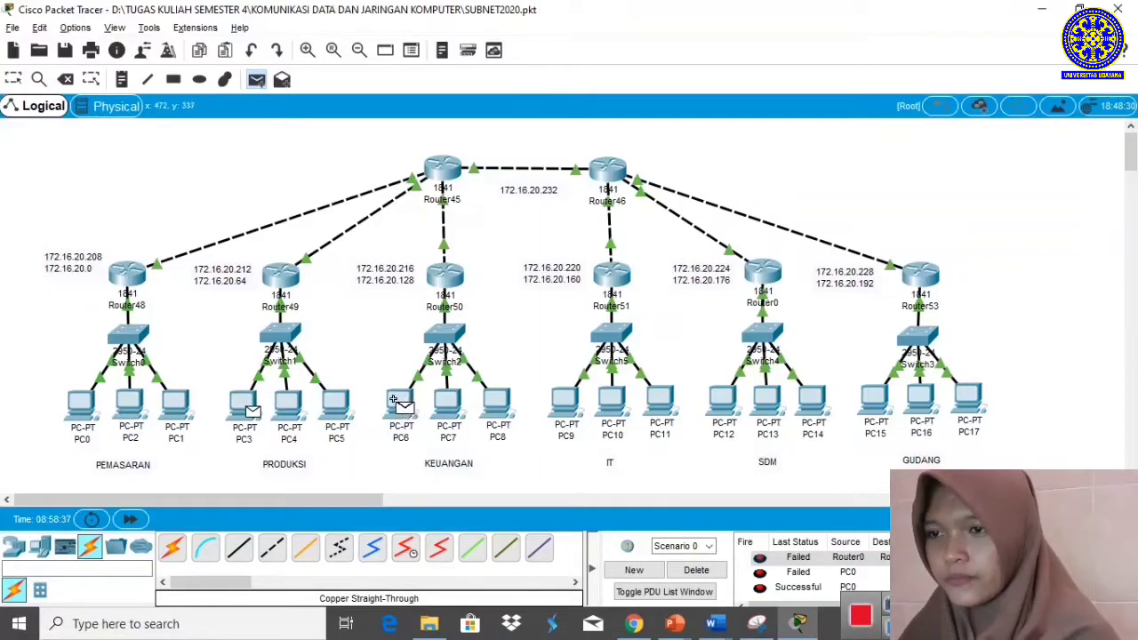
pyautogui.click(397, 404)
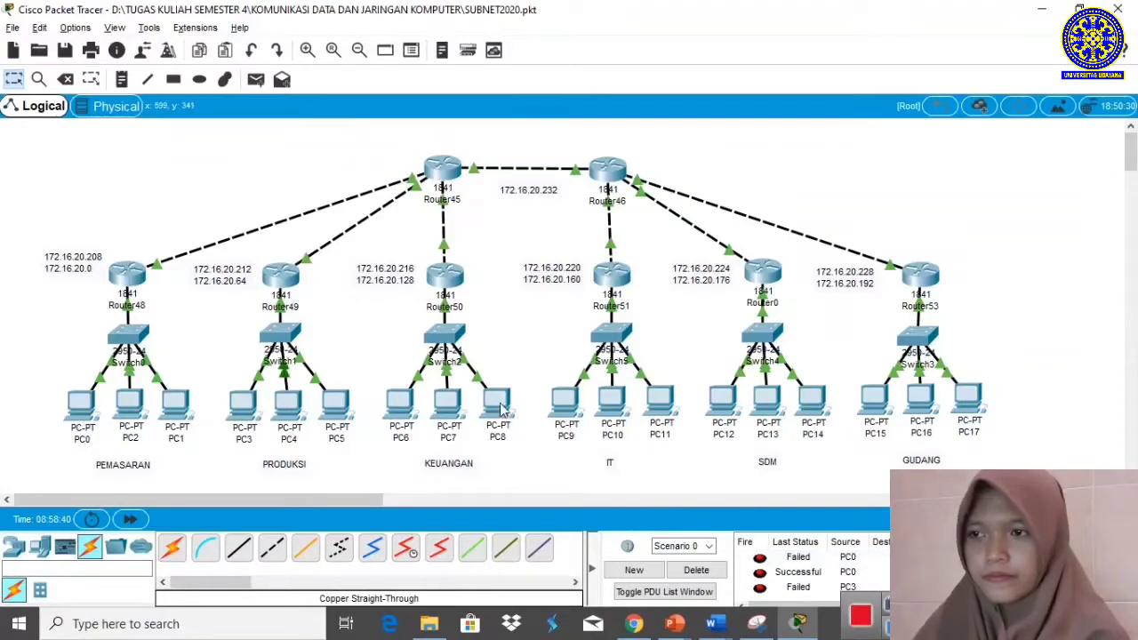
pyautogui.click(256, 79)
pyautogui.click(246, 403)
pyautogui.click(397, 408)
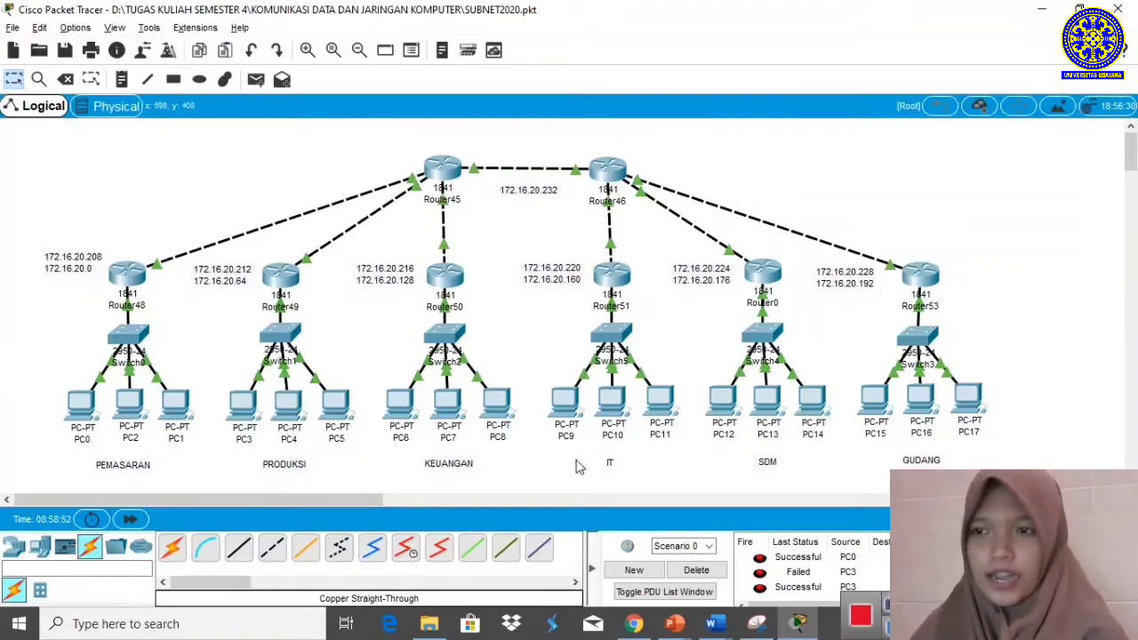
# Send a simple PDU from PC6 in KEUANGAN to PC9 in IT twice and check the delivery status
pyautogui.click(255, 79)
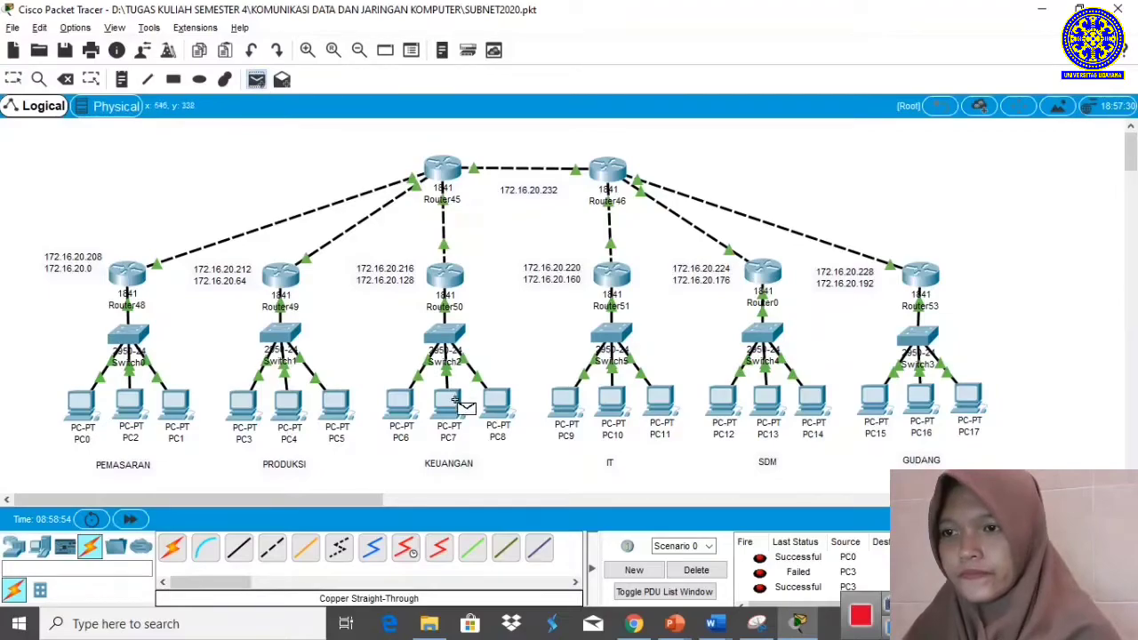
pyautogui.click(394, 399)
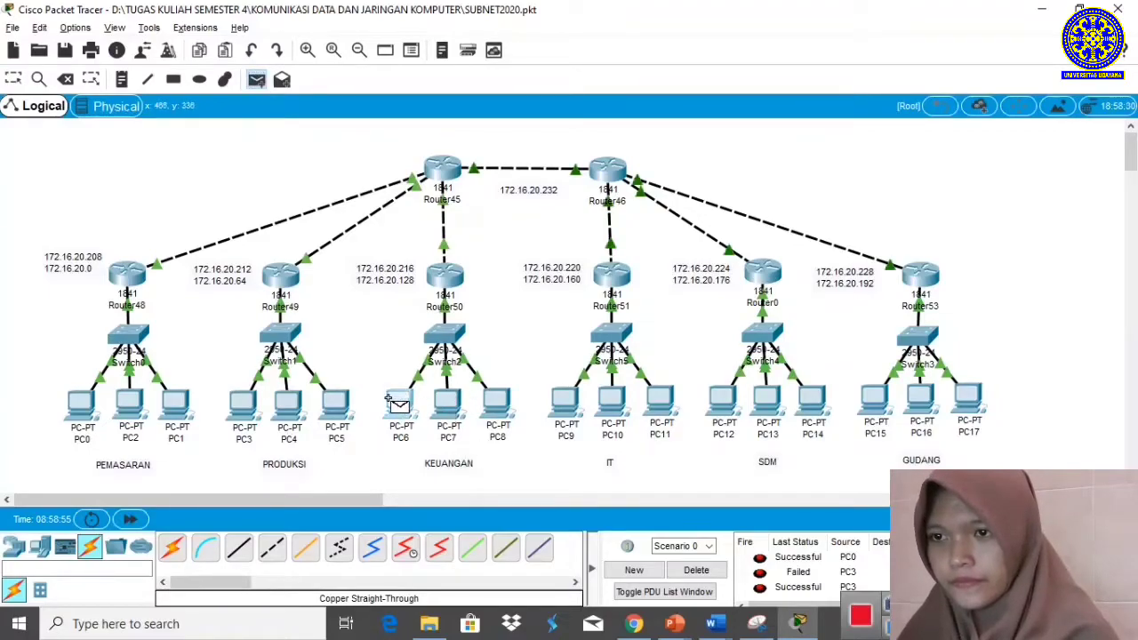
pyautogui.click(556, 397)
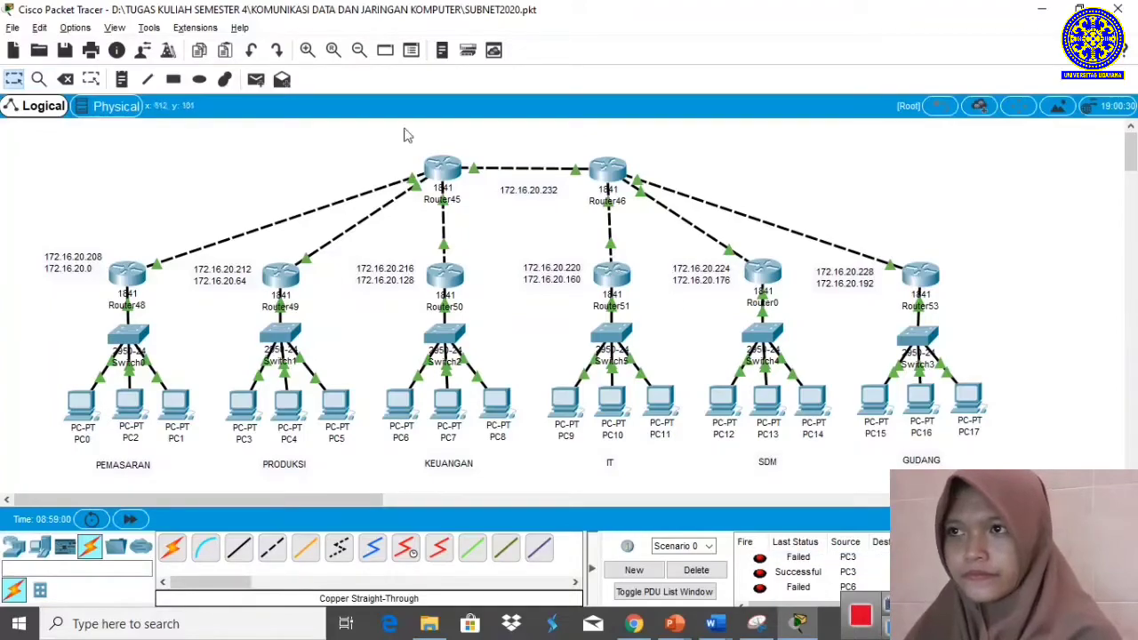
pyautogui.click(256, 80)
pyautogui.click(395, 405)
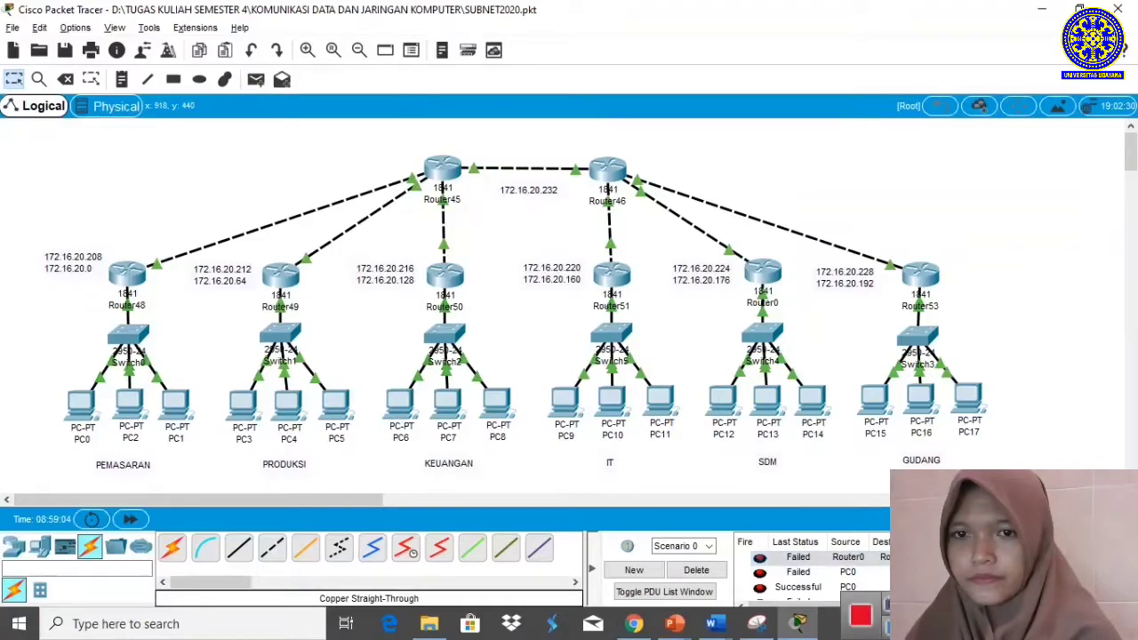
pyautogui.scroll(-1, 812, 572)
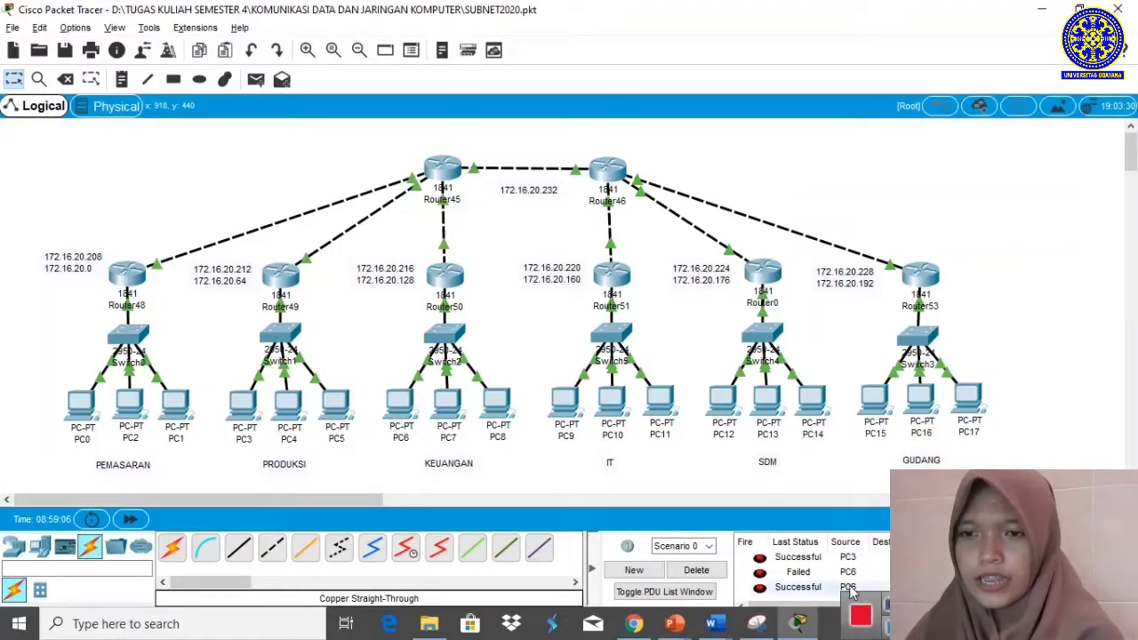